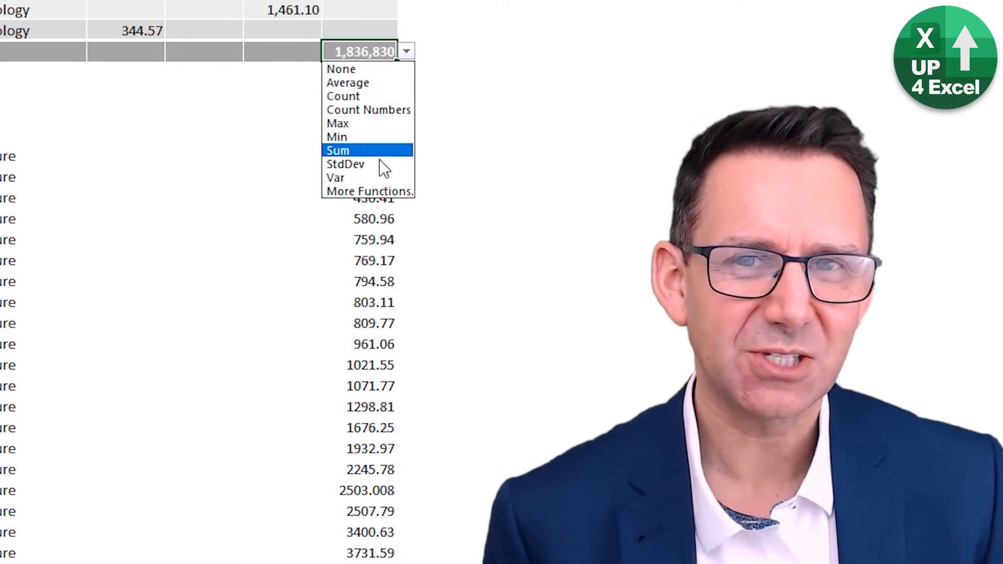
Step: Browse the additional functions offered for the 2024 total and close the list without choosing one
click(364, 200)
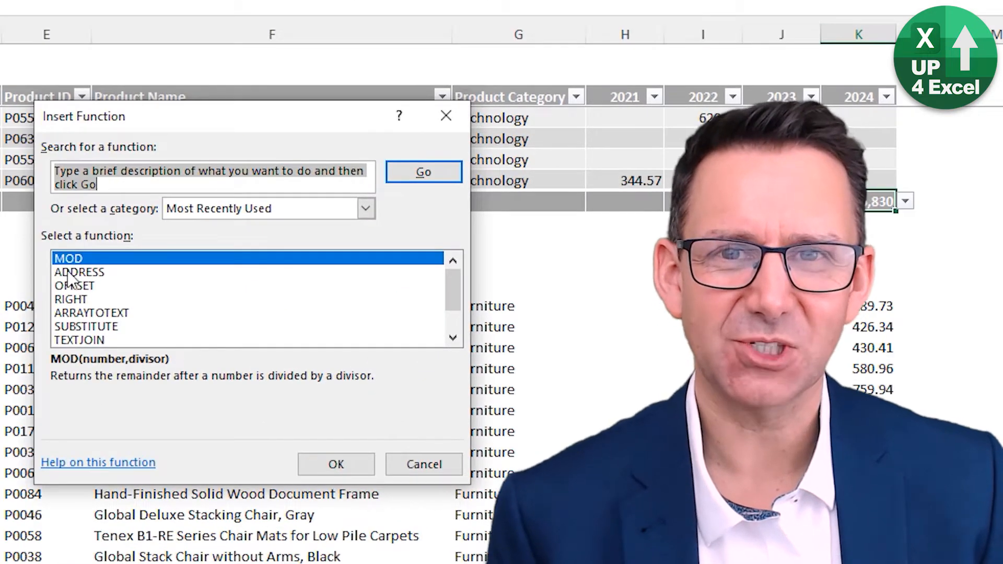
scroll(73, 280, down, 1)
scroll(78, 288, up, 1)
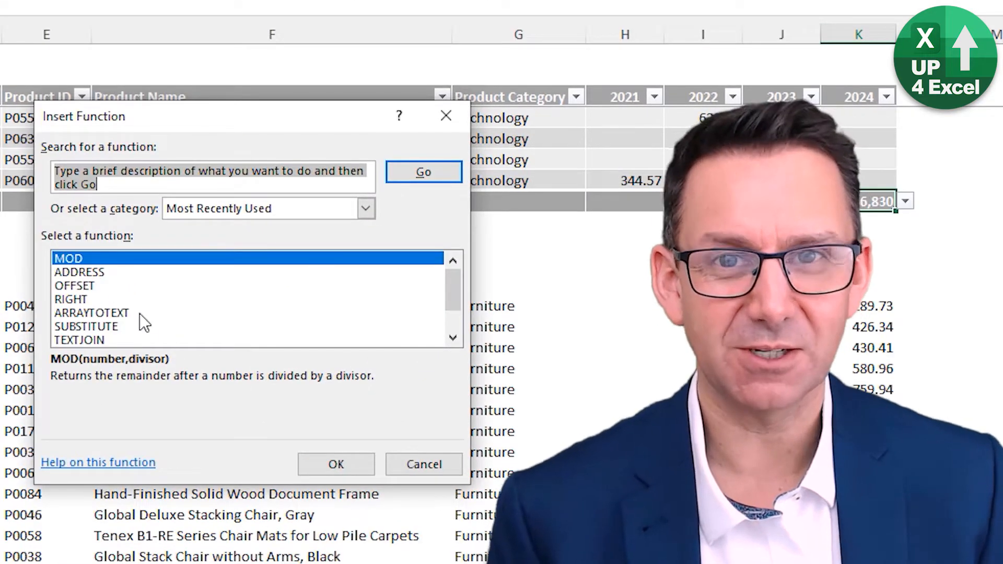
click(437, 466)
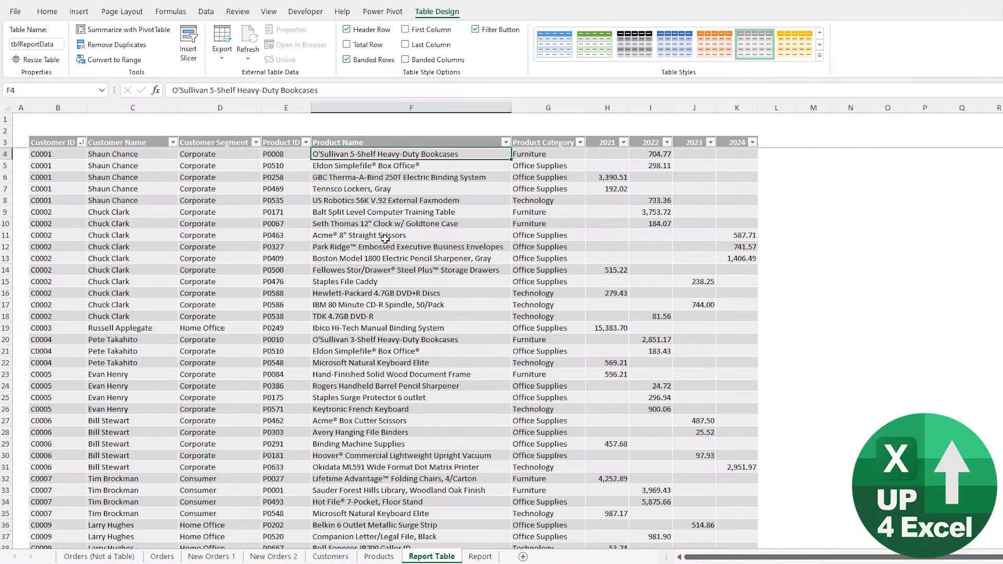
Step: Turn on the total row for the report table and select the 2024 total at the end of the table
click(385, 238)
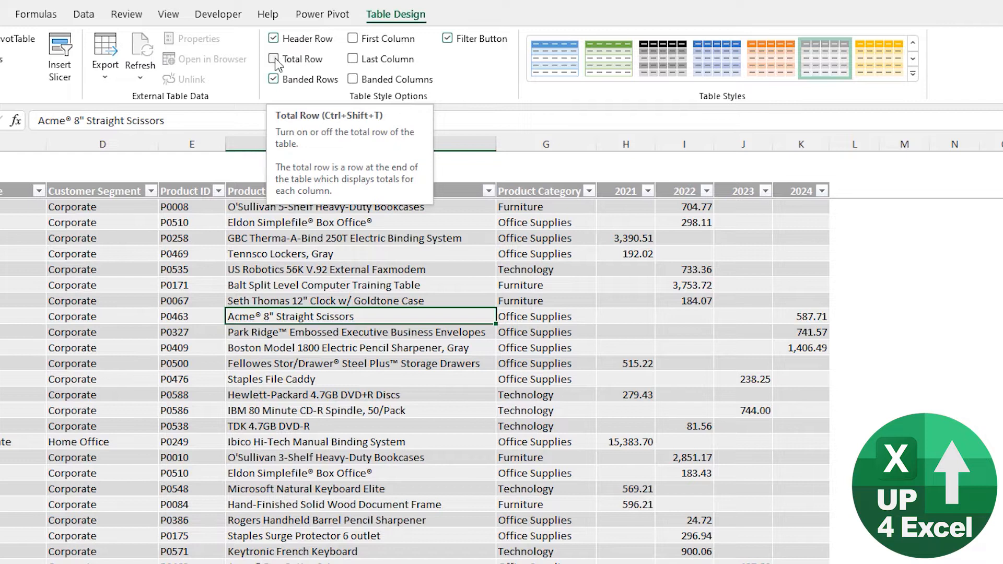
click(273, 60)
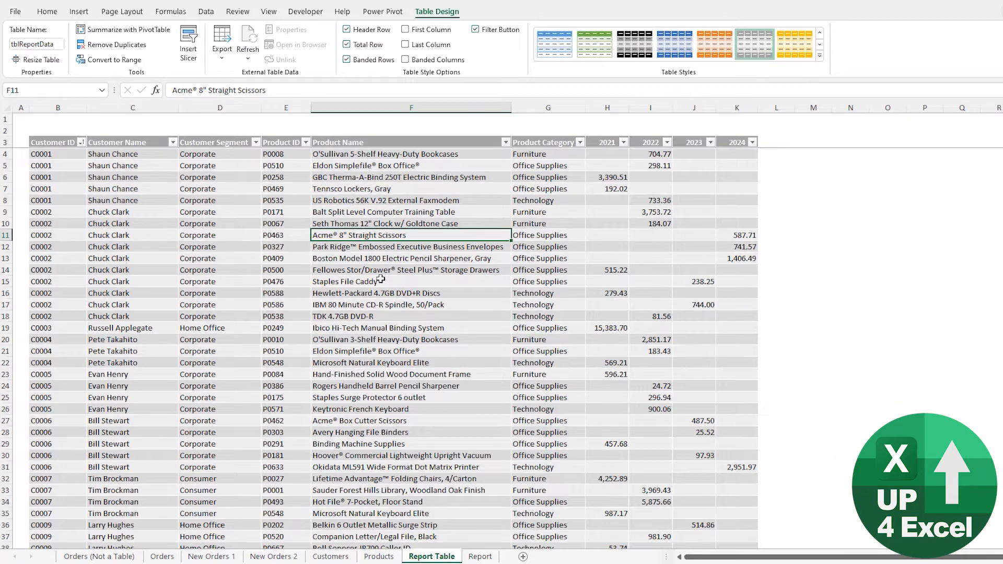
key(ctrl+Down)
key(ctrl+Down)
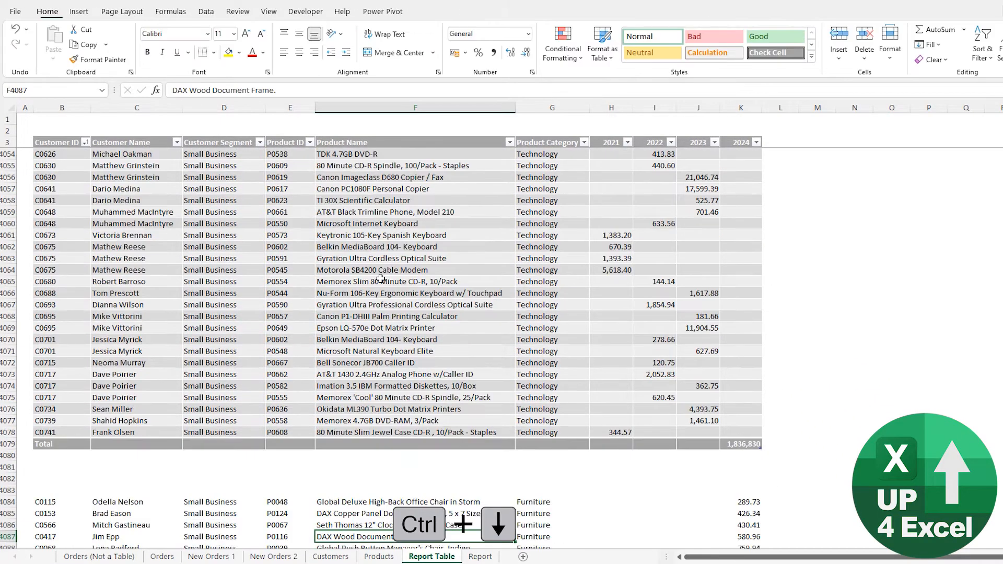
key(ctrl+Down)
scroll(470, 350, up, 5)
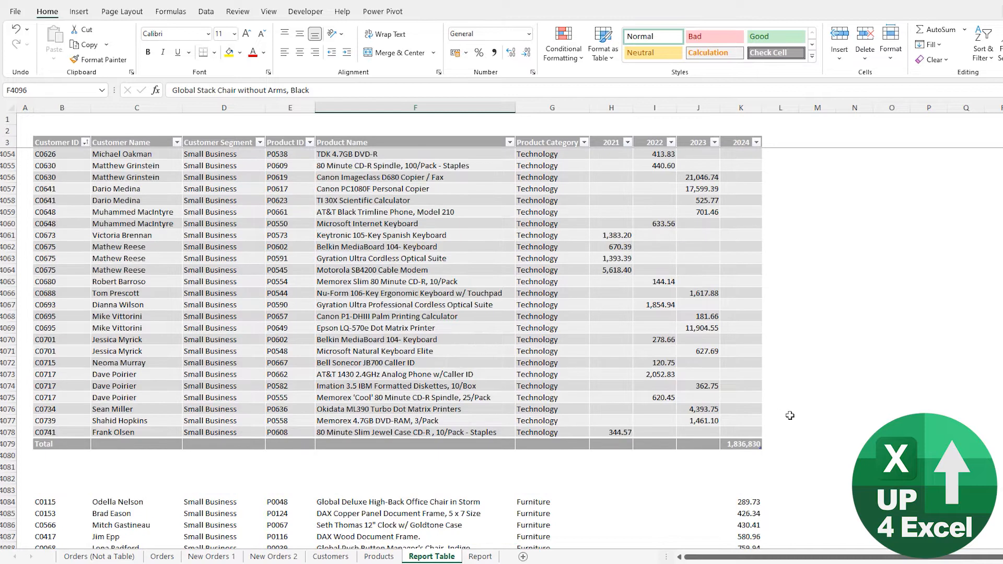
click(734, 446)
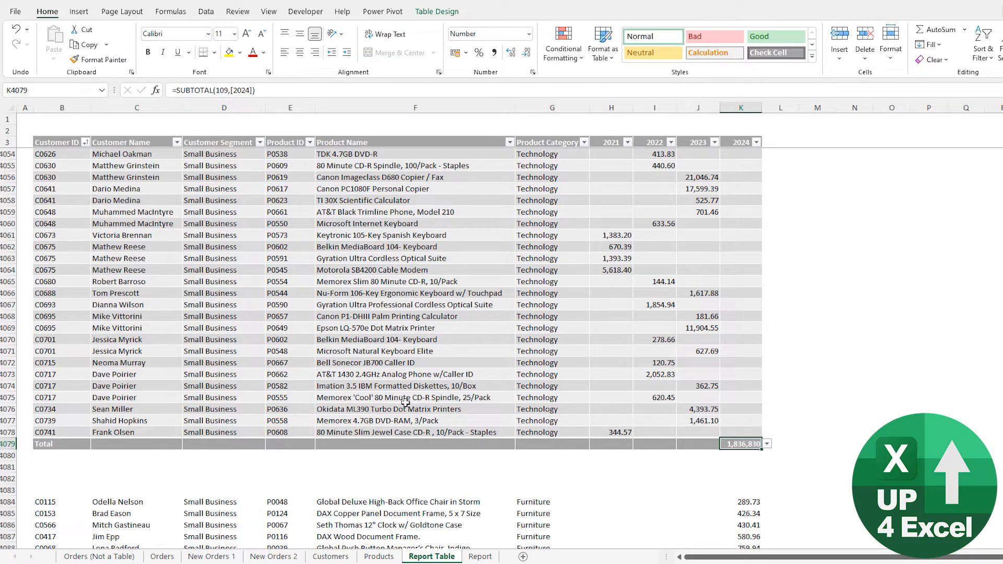
Step: Review the summary functions available for the 2024 total, including the More Functions list, without changing the calculation
click(767, 444)
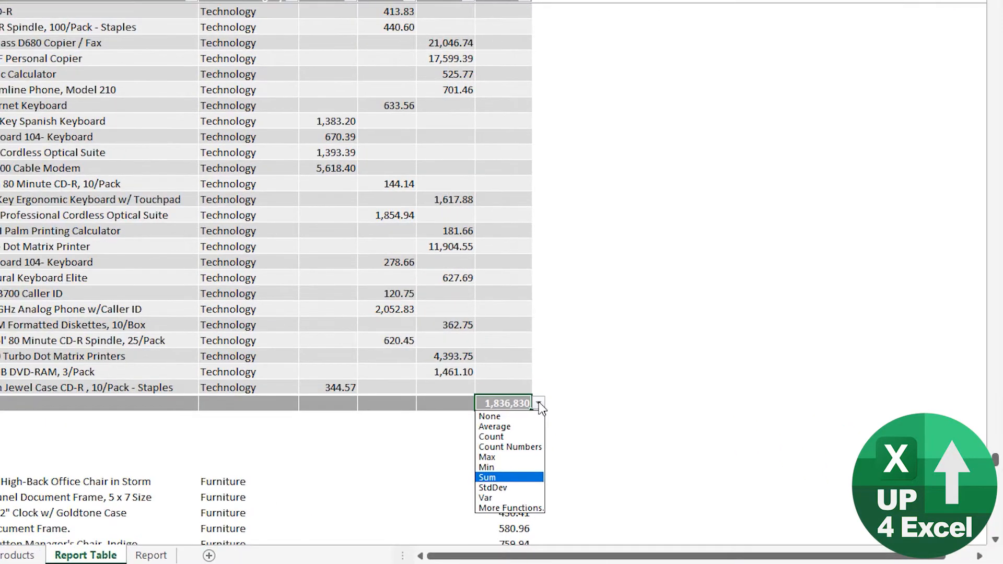
scroll(538, 403, down, 7)
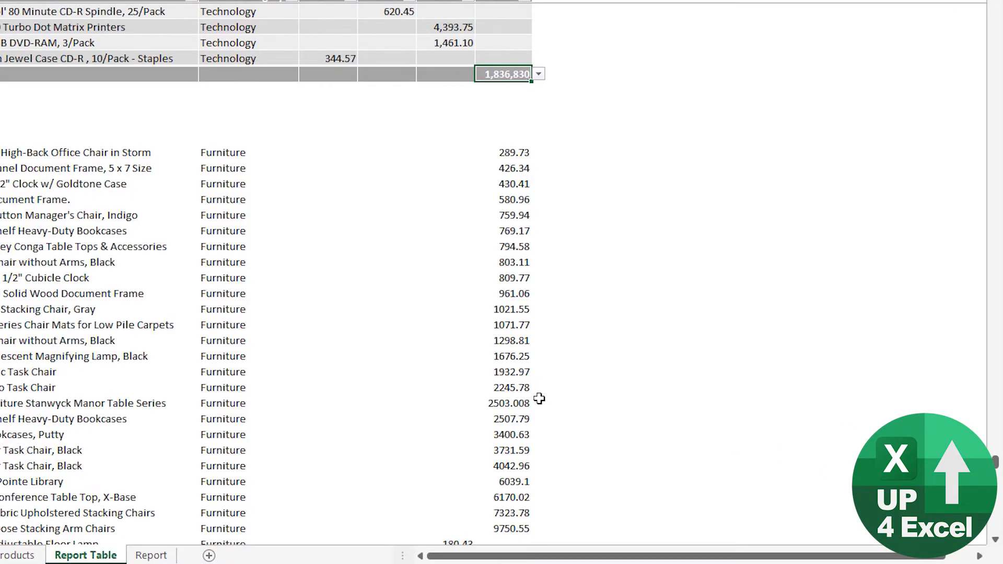
click(538, 74)
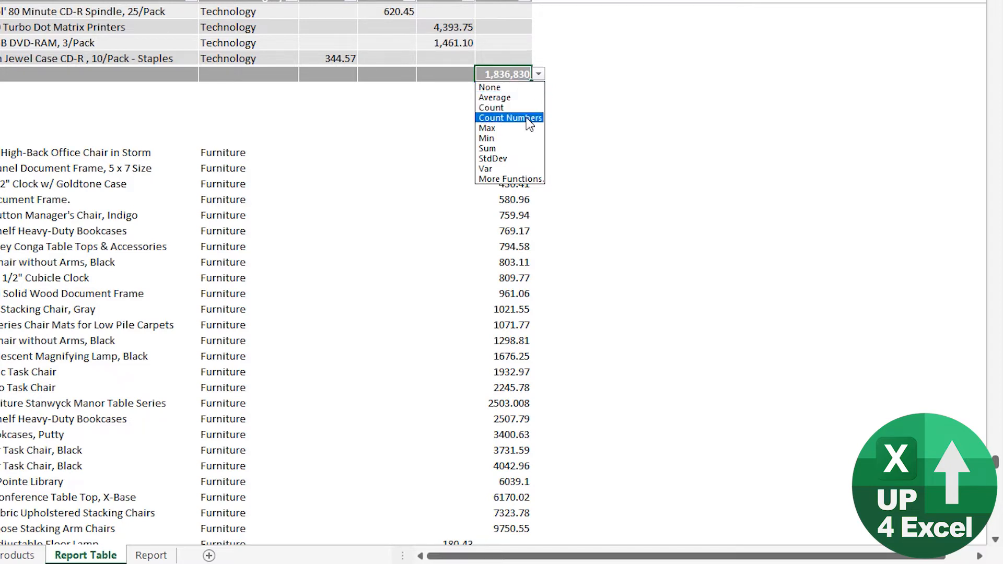
click(506, 180)
scroll(360, 297, down, 1)
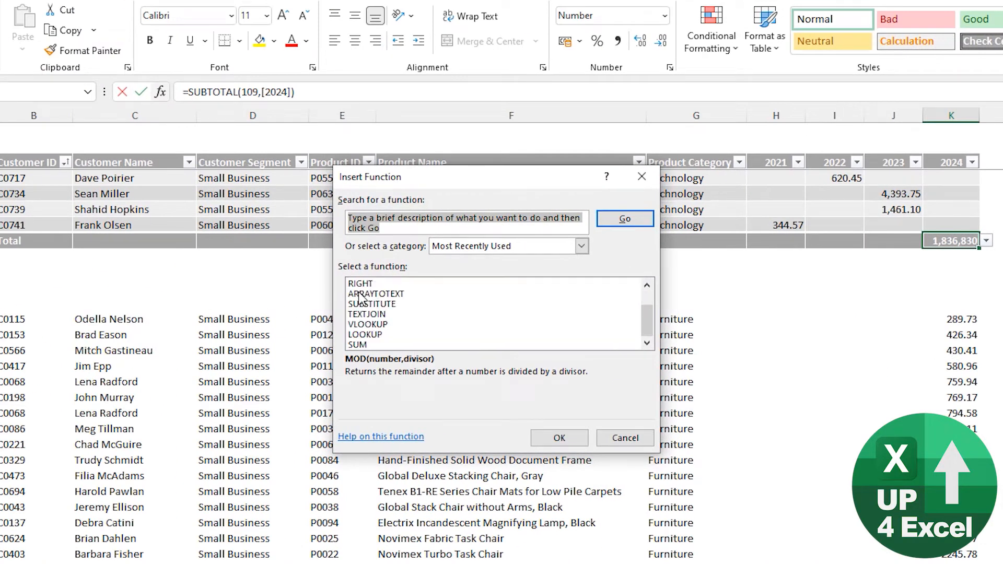
scroll(383, 311, up, 1)
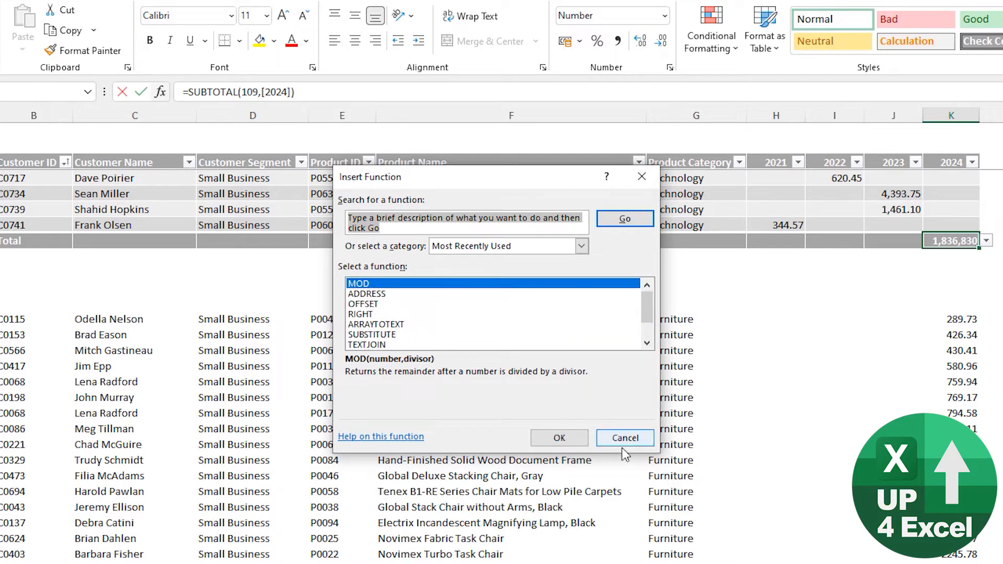
click(631, 439)
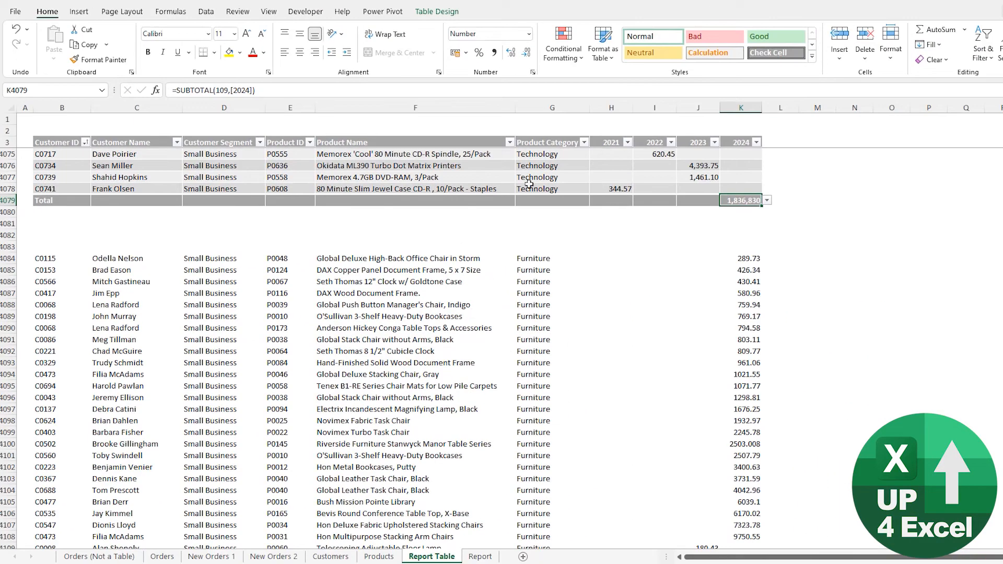
Step: Set the total row to Sum for the 2023 and 2022 columns
click(710, 201)
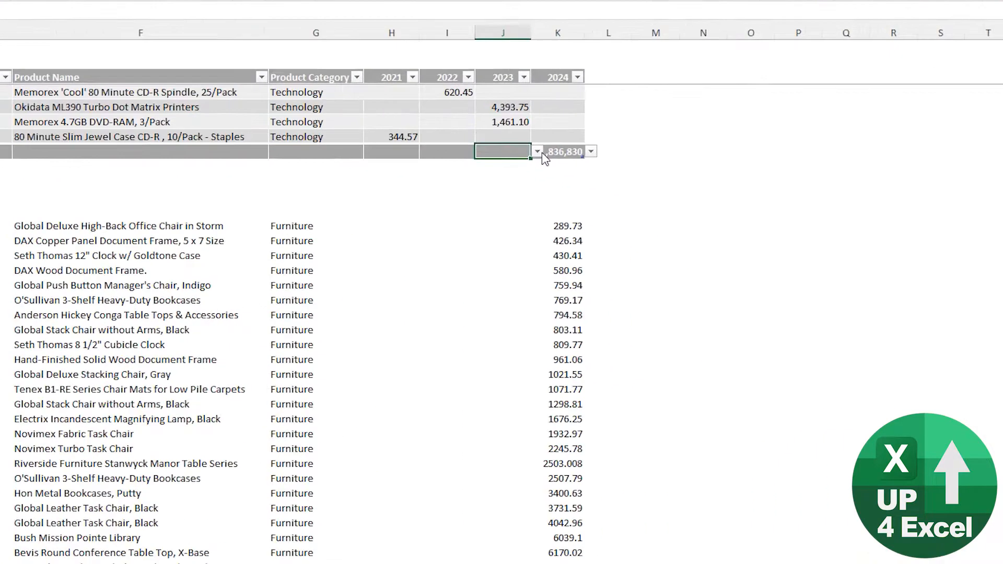
click(725, 200)
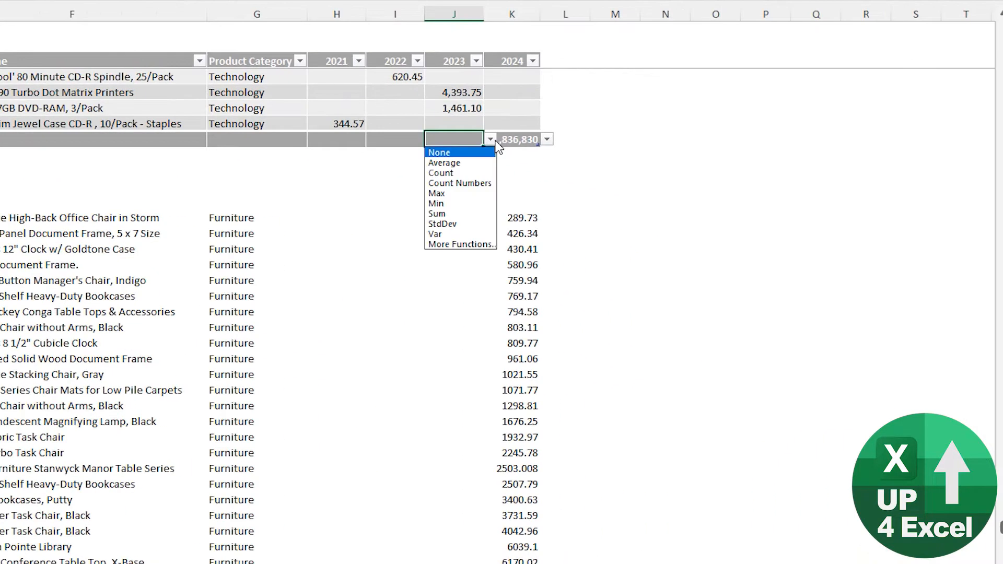
click(464, 213)
click(393, 137)
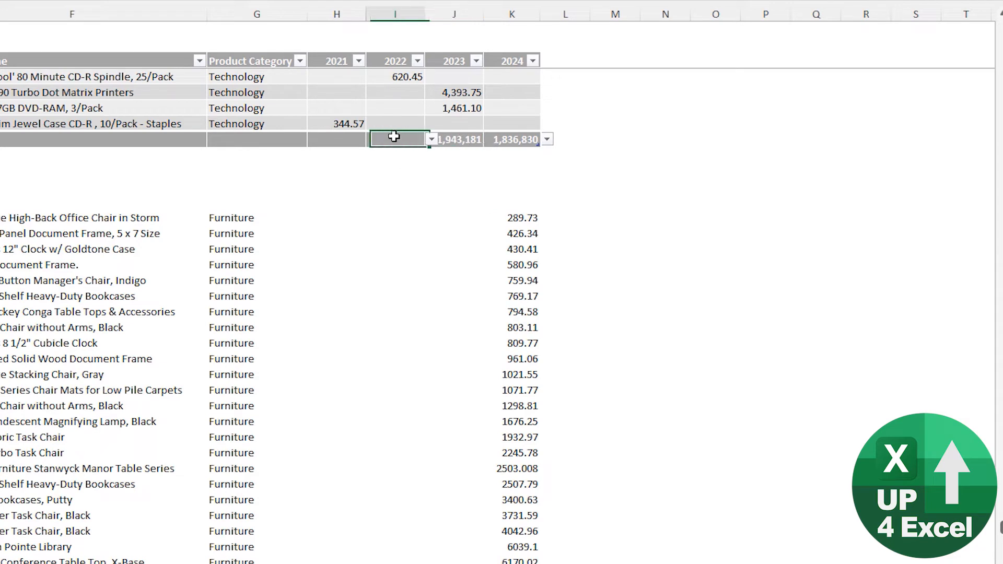
click(431, 139)
click(394, 213)
click(502, 139)
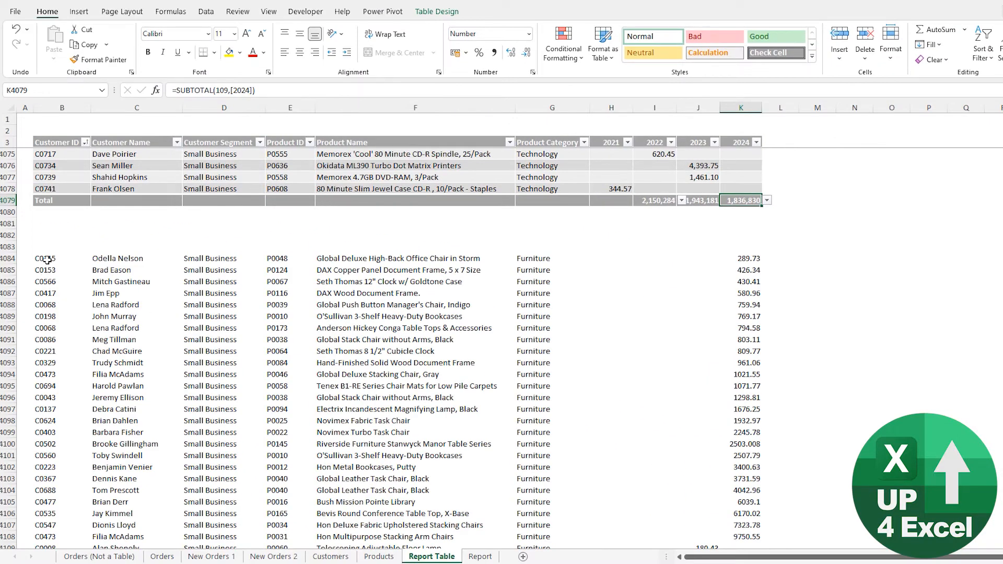
Step: Add a new blank table row above the total row, starting from the last data cell K4078
drag(47, 259, 736, 290)
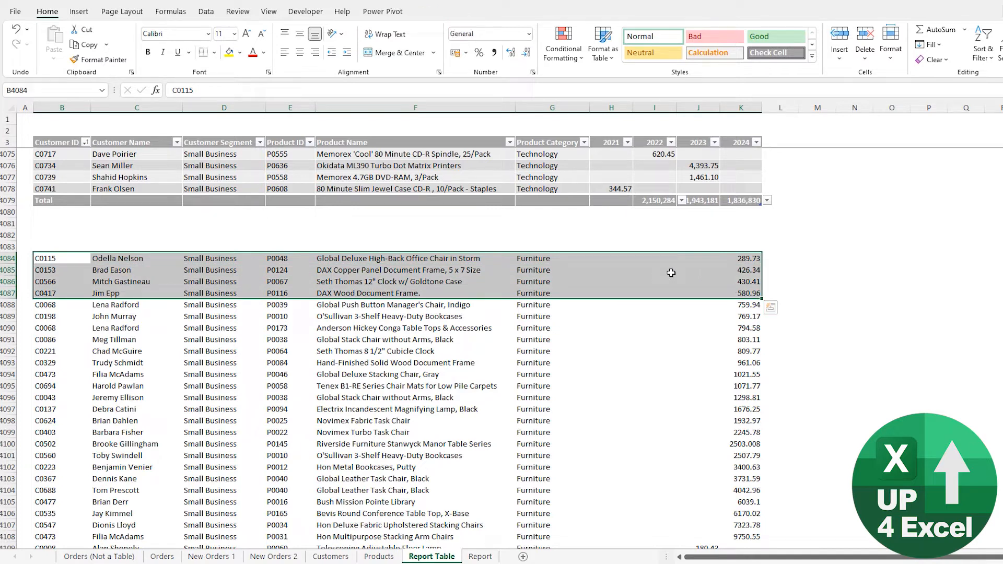
click(744, 190)
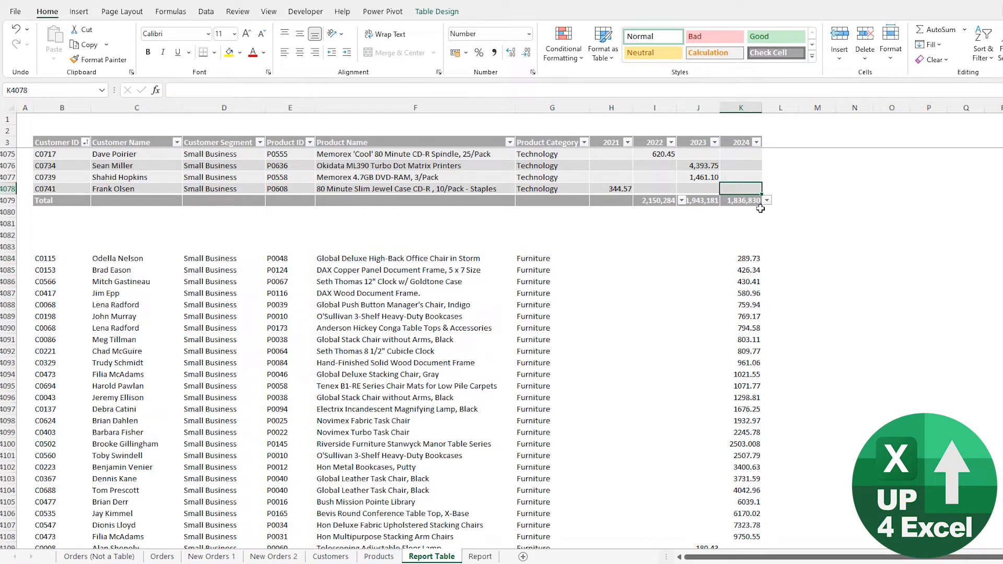
key(Tab)
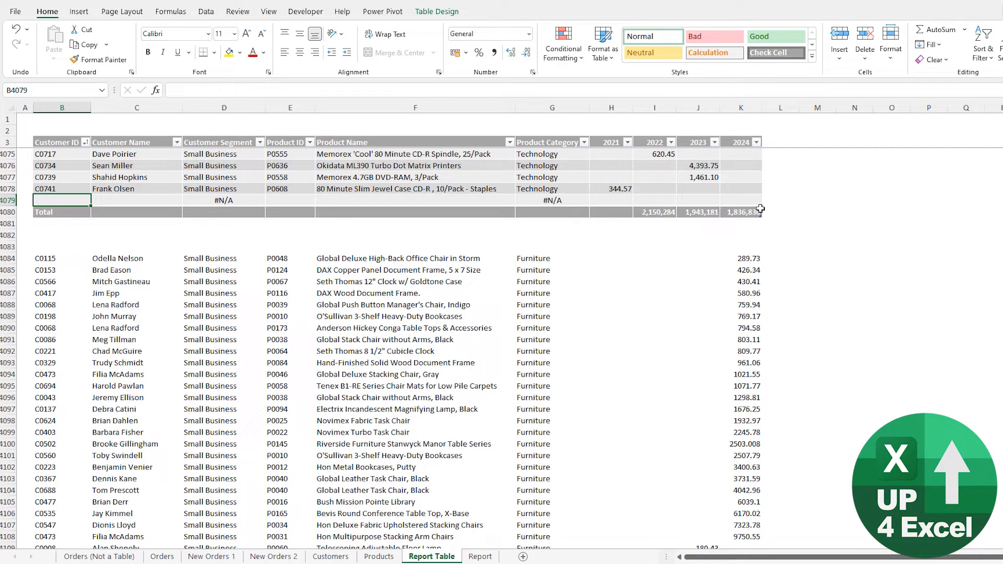
Step: Inspect the formulas in the year totals and the new row's Product Category cell, including the range referenced by the 2022 total
click(745, 210)
click(701, 212)
click(656, 212)
click(553, 201)
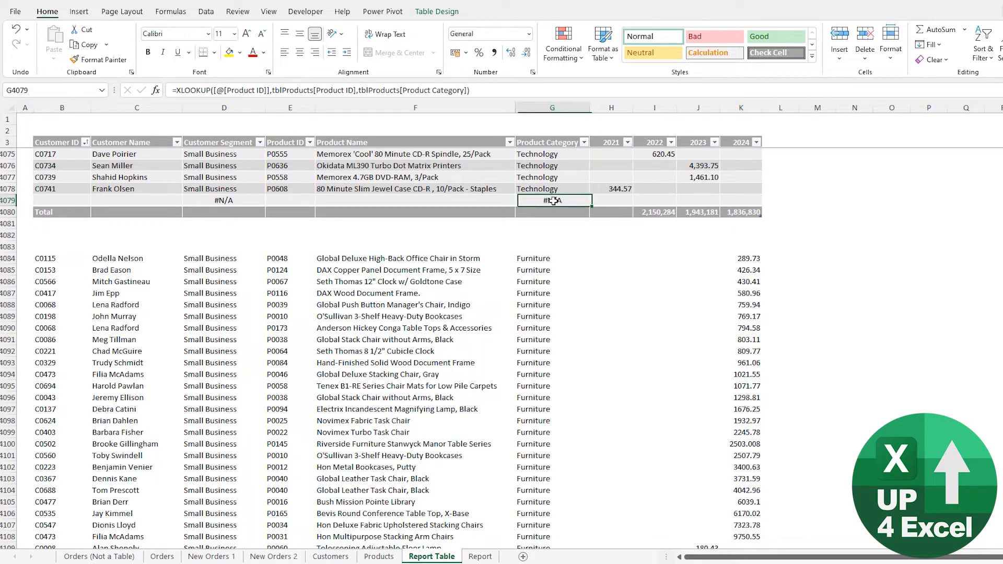
click(723, 213)
click(706, 213)
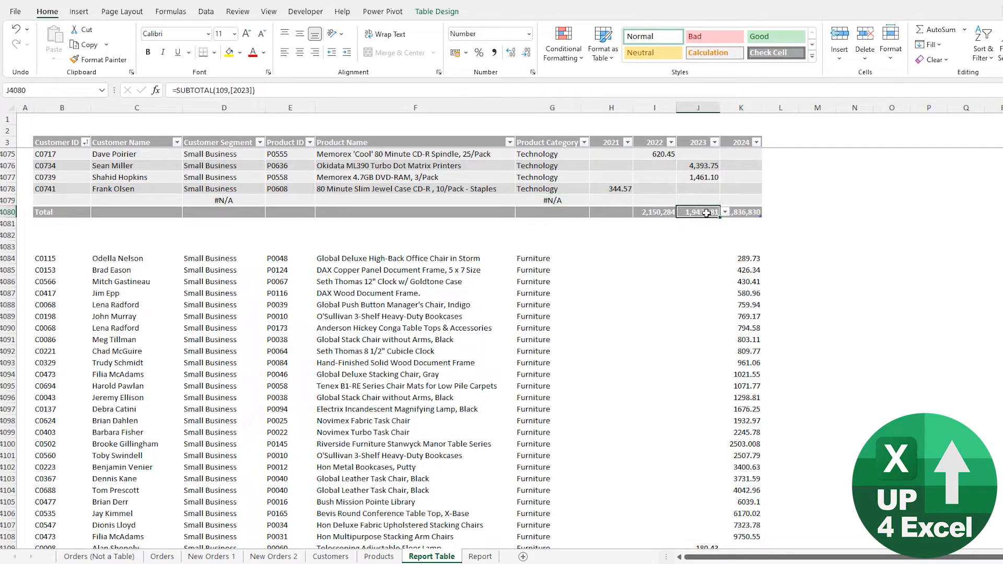
click(671, 213)
key(F2)
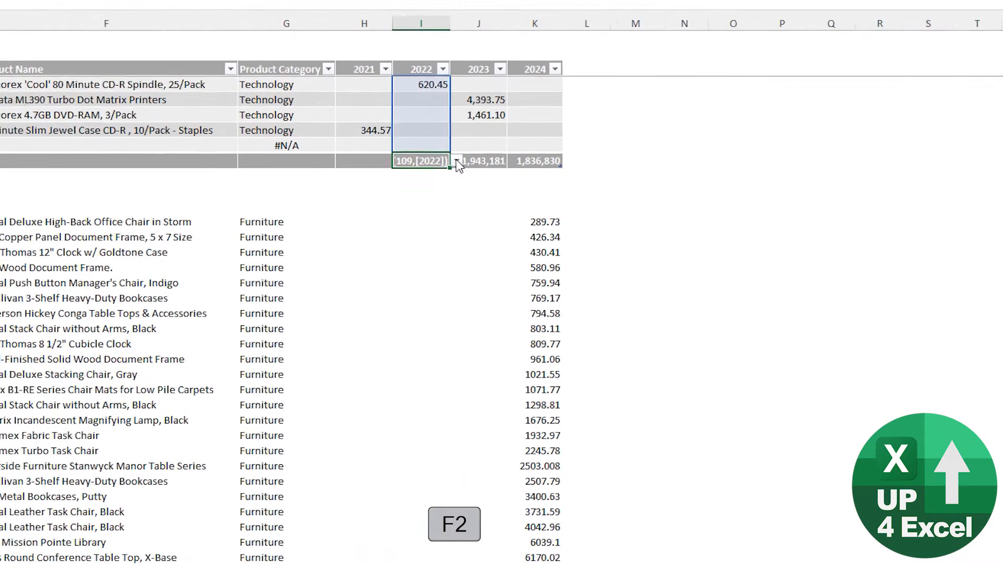
key(Escape)
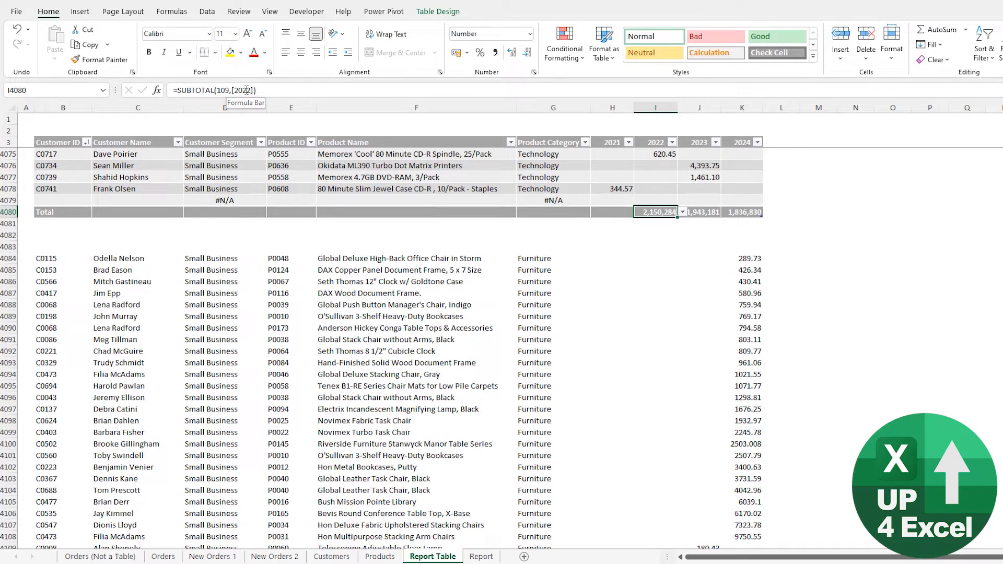
Step: Copy the three furniture records in B4084:K4086 into the table, starting at the blank row's cell B4079
click(614, 215)
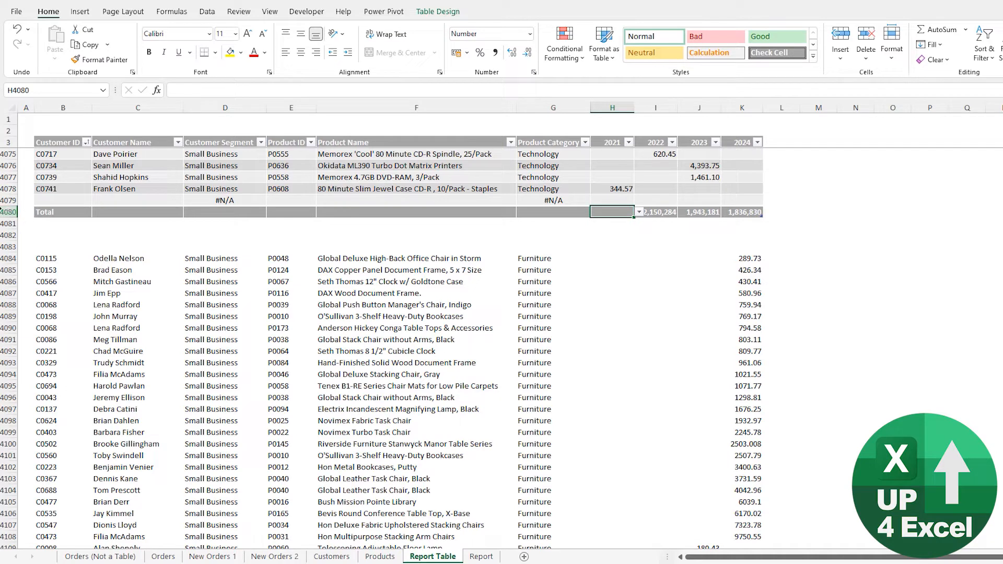
drag(46, 257, 742, 283)
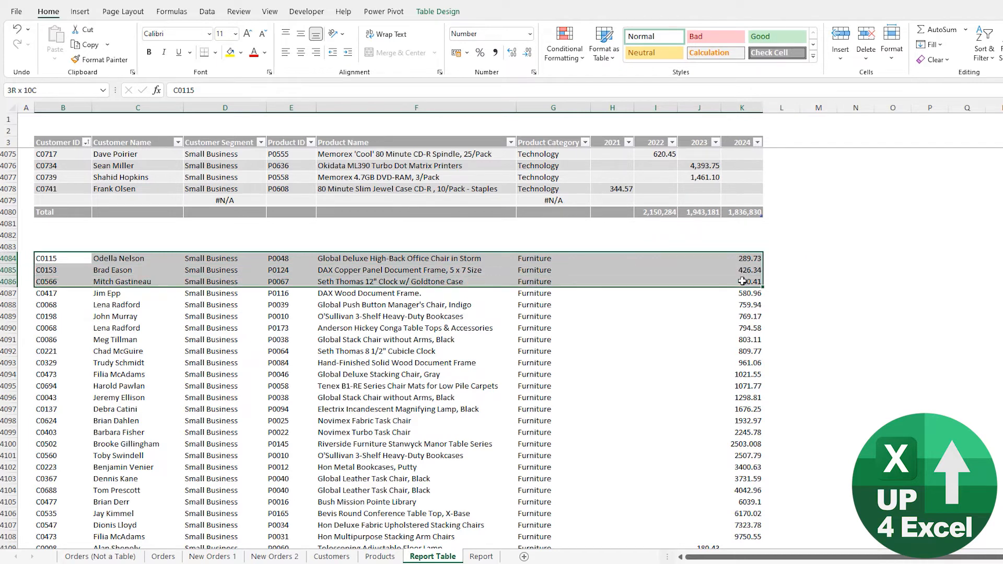
key(ctrl+c)
click(58, 202)
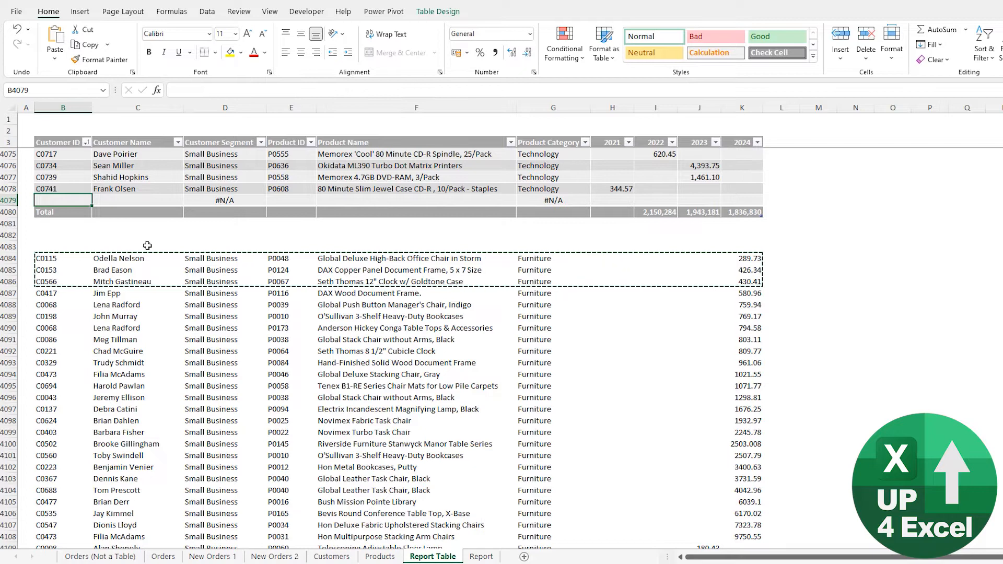
key(ctrl+v)
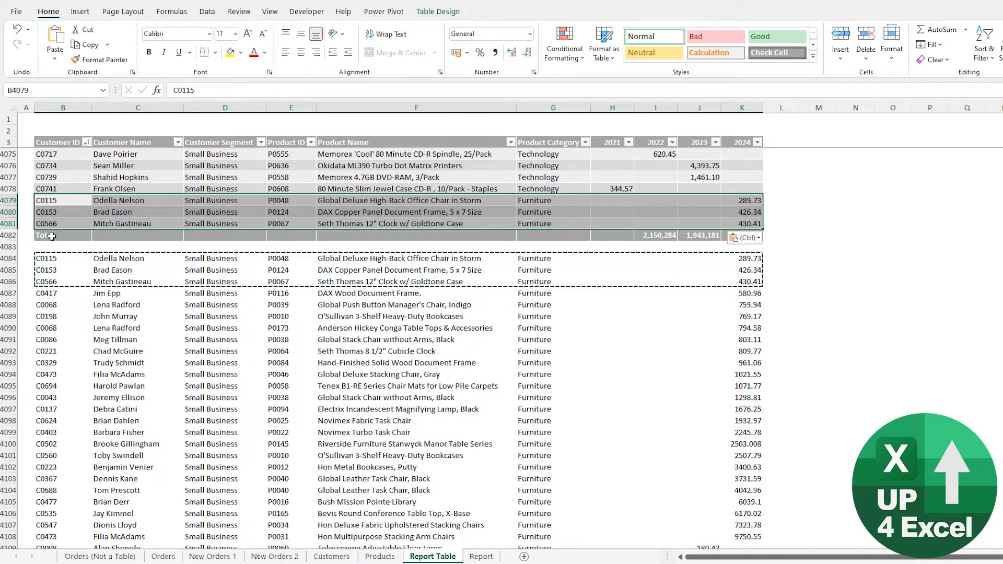
Step: Check the moved total row and the range covered by the 2022 total formula
drag(53, 235, 112, 235)
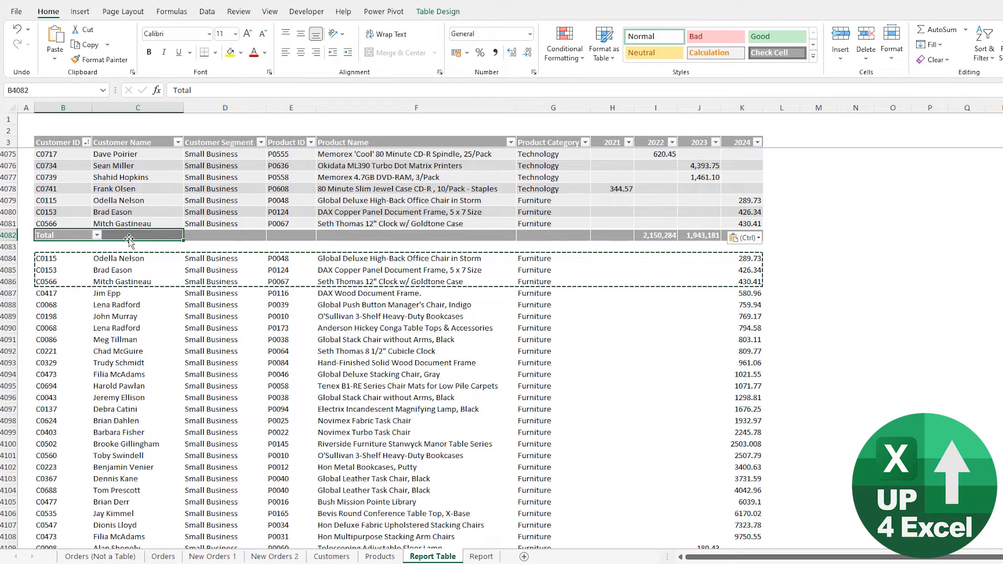
click(656, 235)
key(F2)
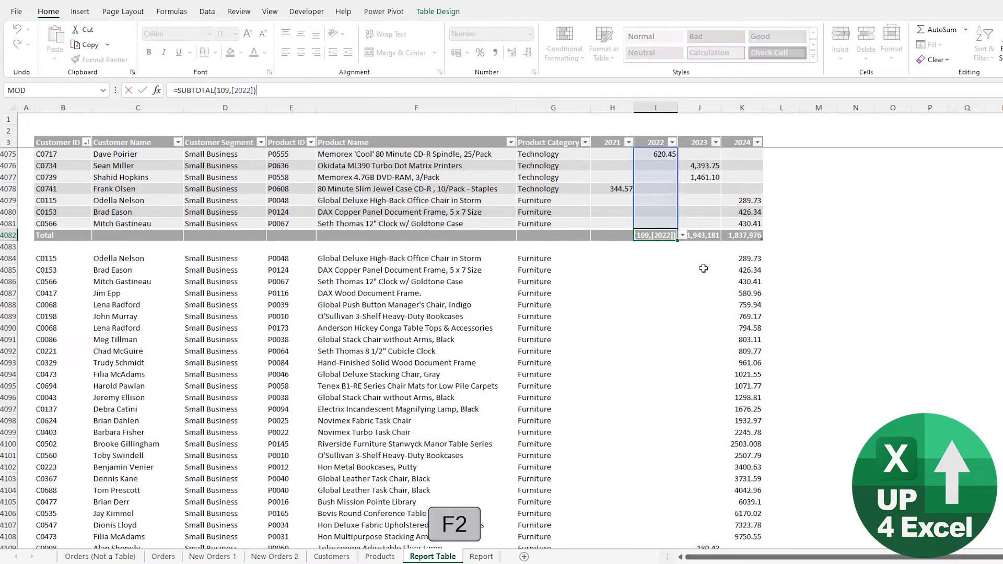
key(Return)
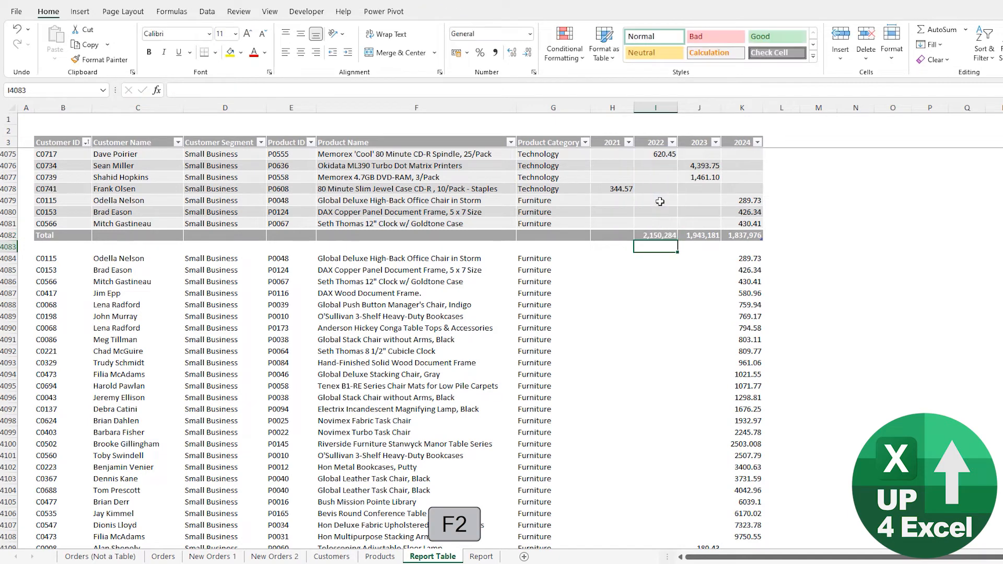
Step: Set the total row to Sum for the 2021 column
click(620, 233)
click(638, 236)
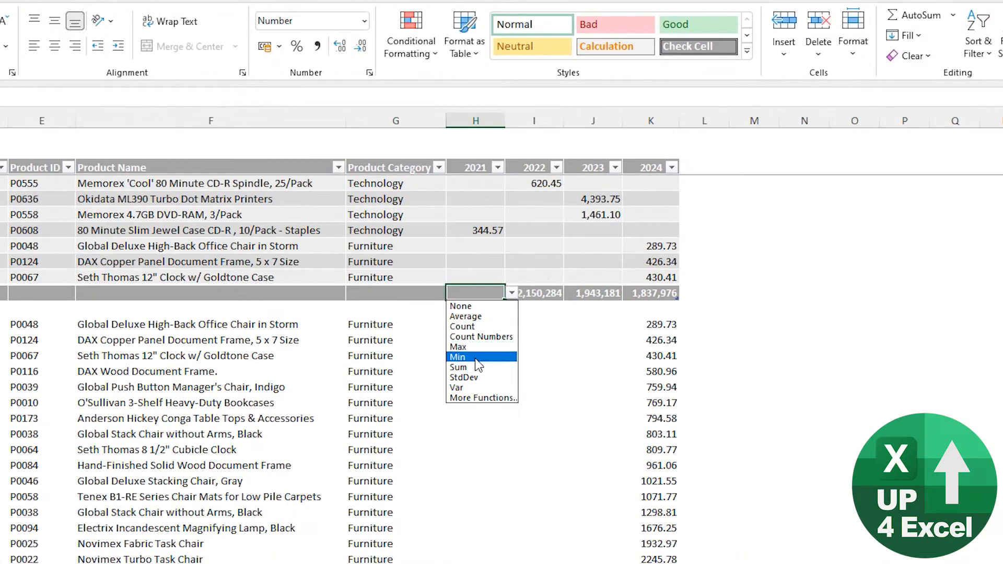
click(473, 368)
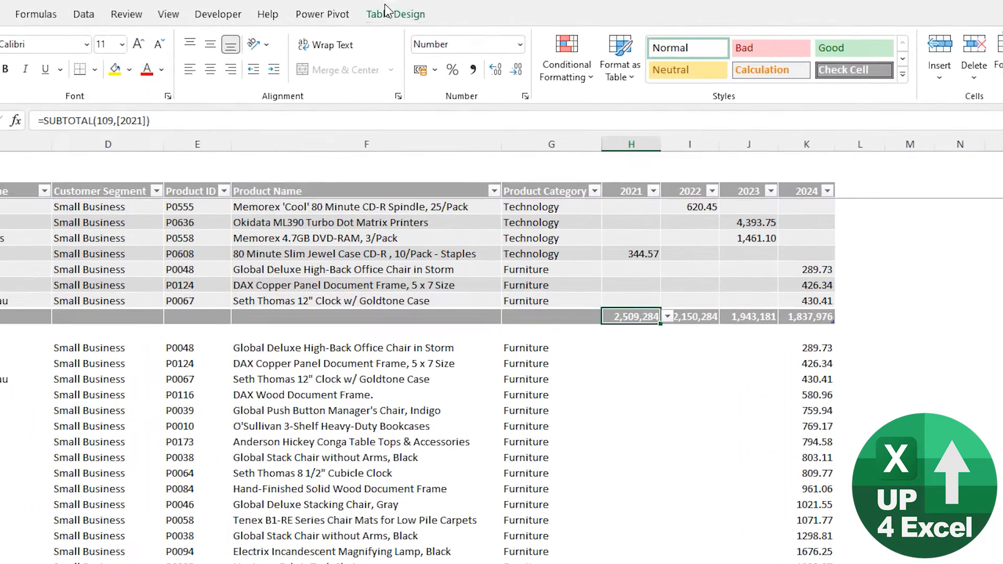
Step: Turn the table's total row off and back on, and check the restored 2021 and 2022 totals
click(434, 10)
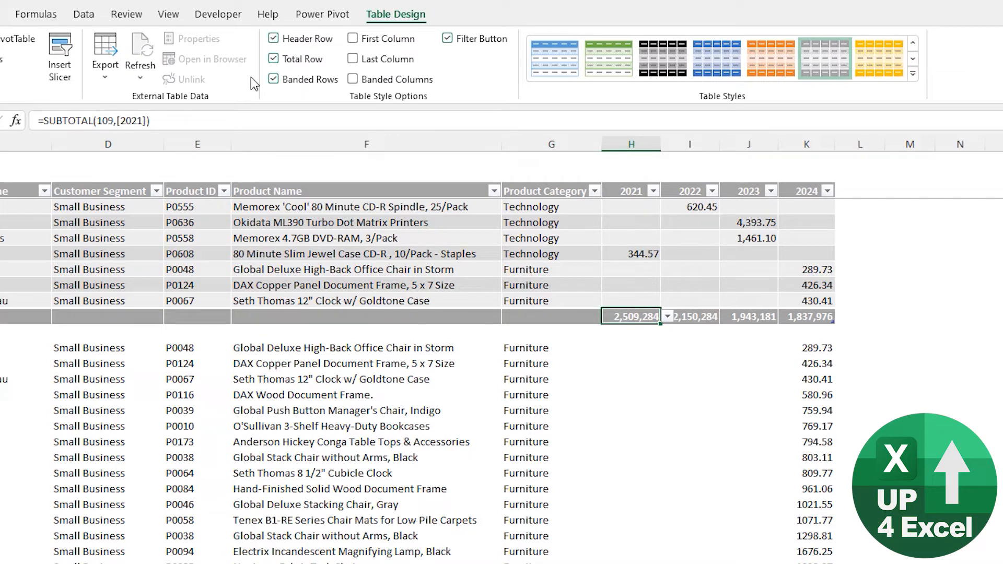
click(273, 59)
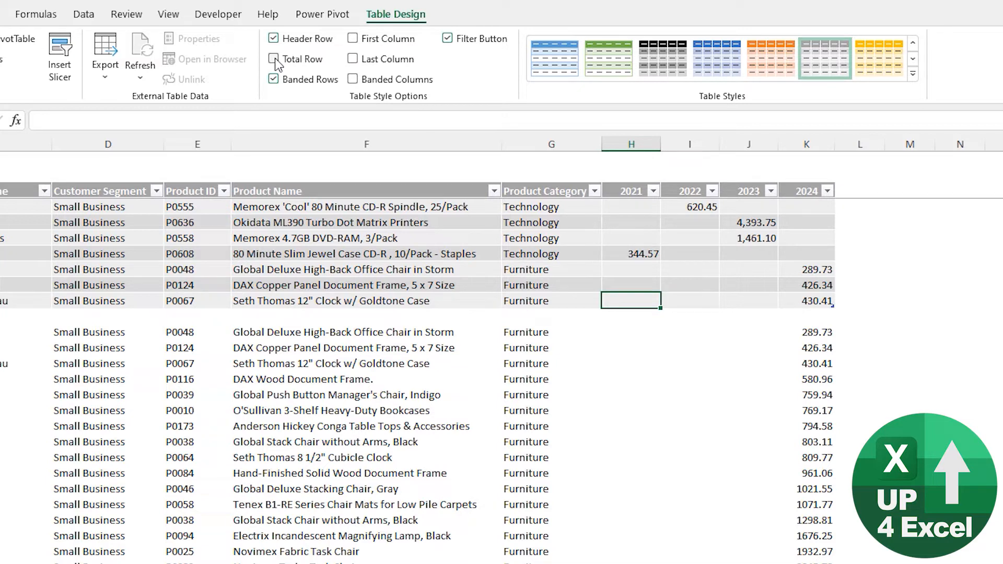
click(275, 59)
click(645, 323)
click(691, 317)
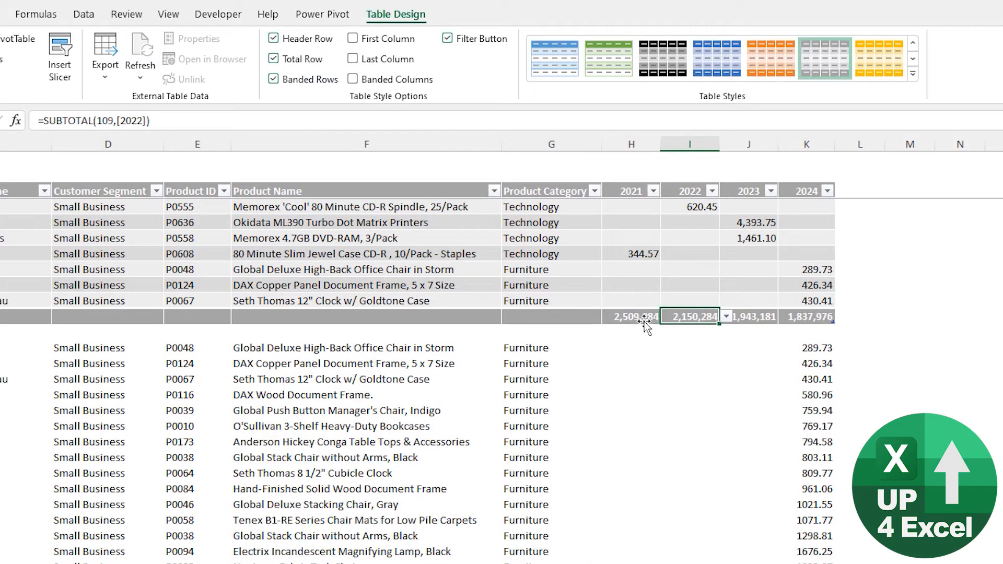
Step: Set the 2021 total to Count, and toggle the table's total row off and on to check that setting
click(646, 322)
click(667, 316)
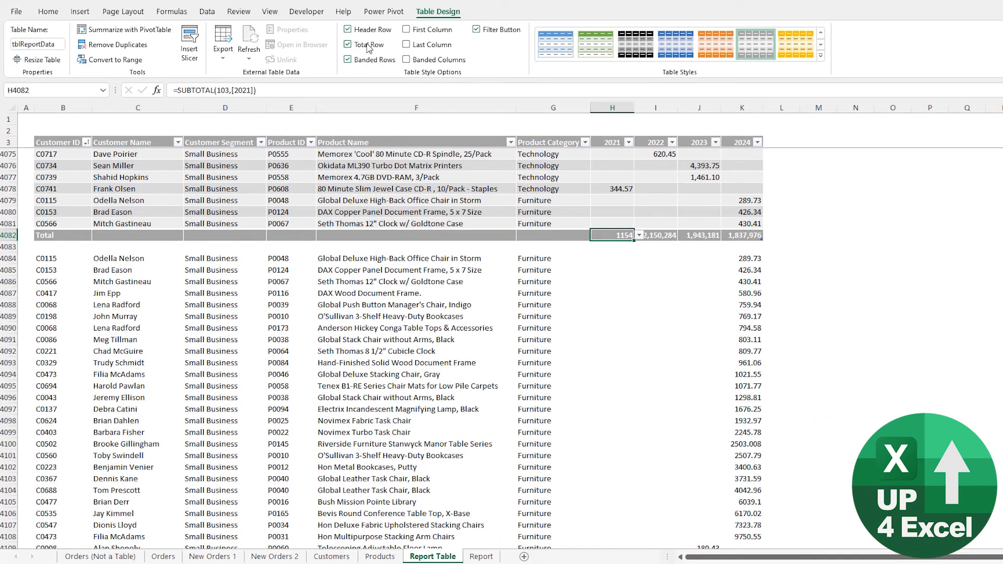
click(369, 45)
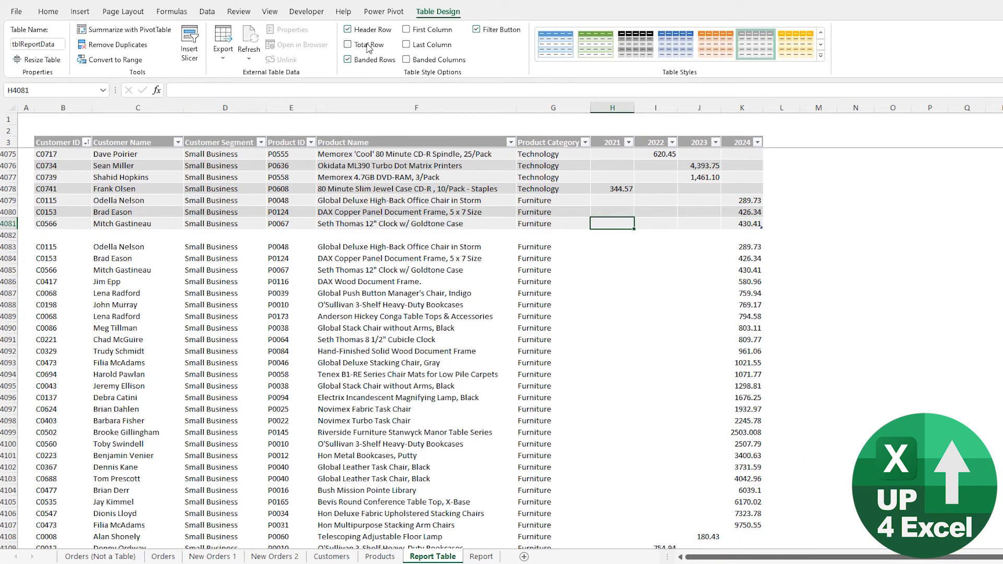
click(369, 45)
click(626, 236)
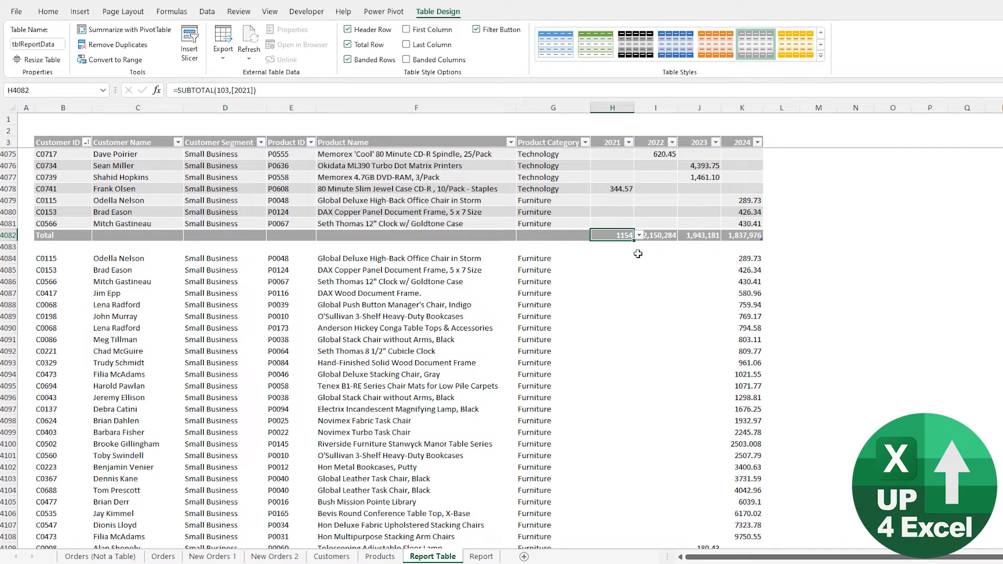
click(348, 45)
click(348, 45)
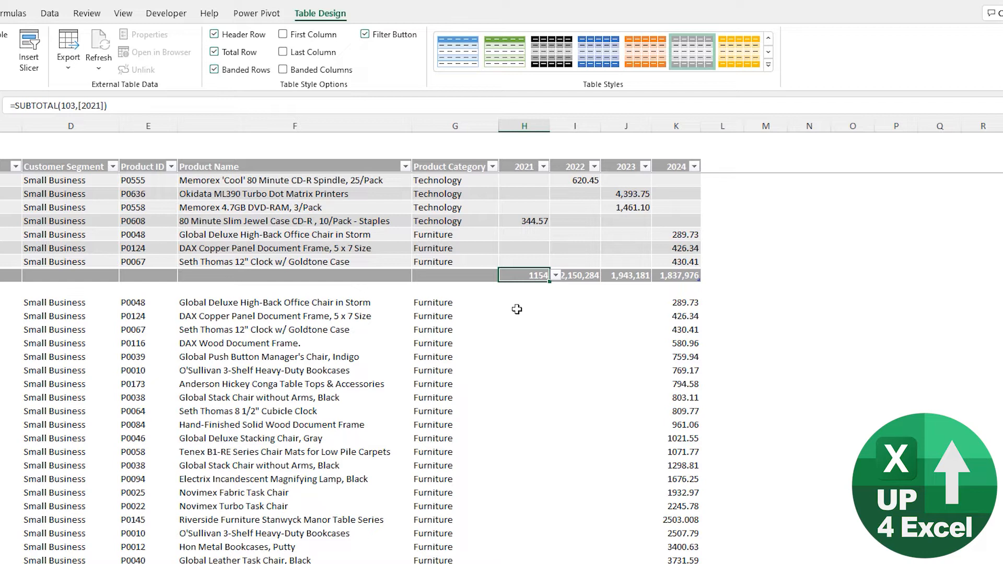
Step: Copy the 2022 total's formula into the 2021 total cell
click(575, 276)
key(ctrl+c)
key(Left)
key(ctrl+v)
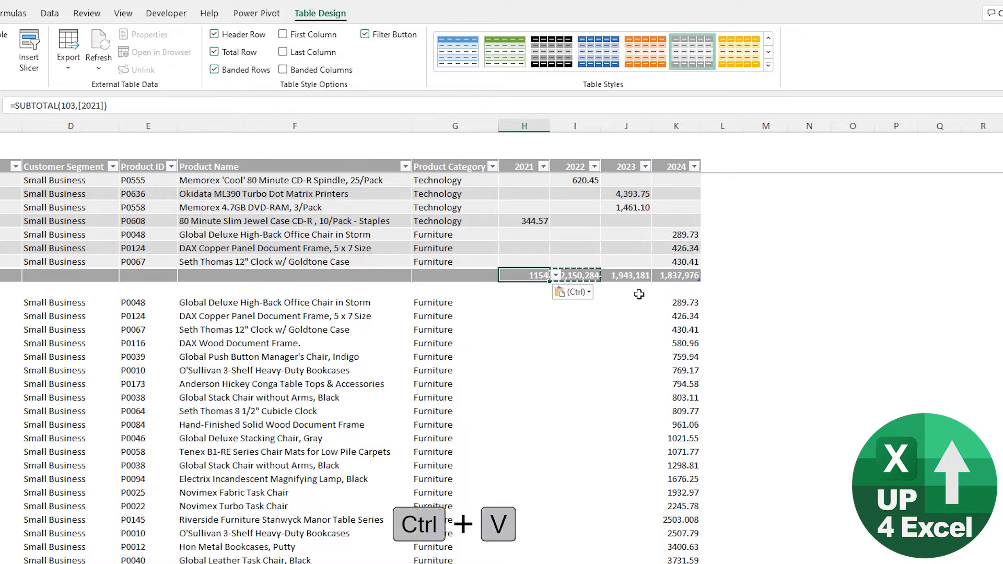
Step: Change the column reference in the 2021 total's formula to [2021]
key(F2)
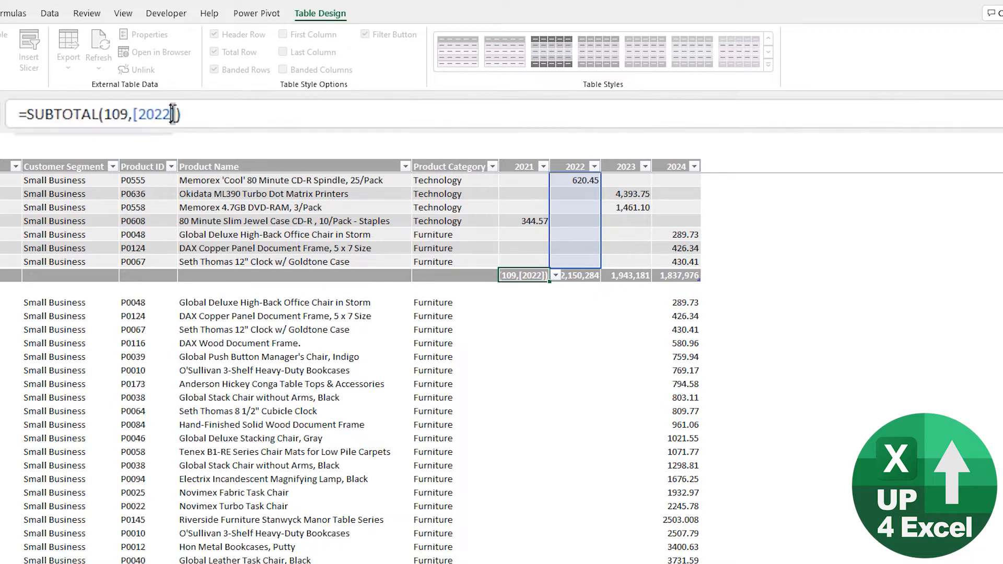
click(167, 119)
key(Delete)
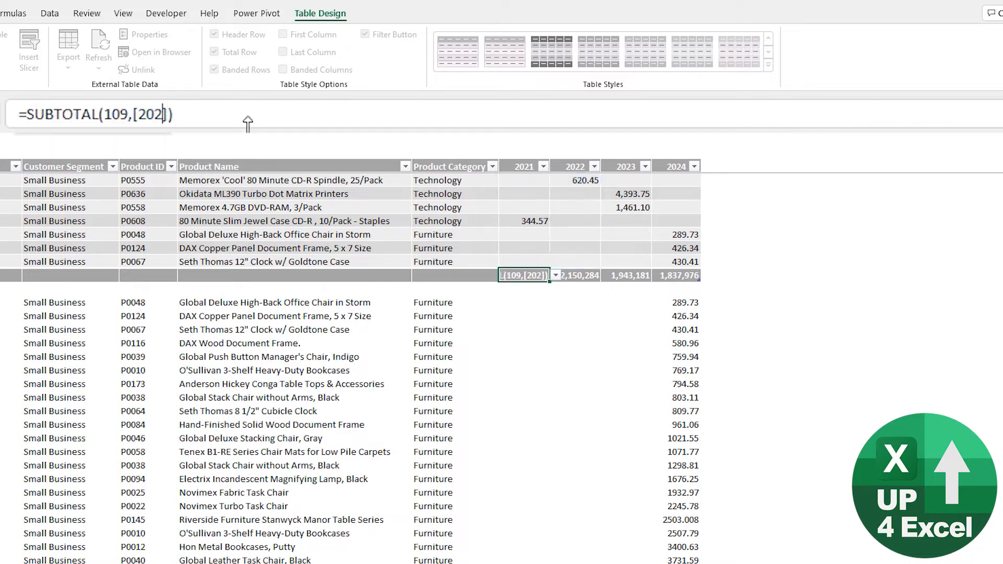
text(3)
key(BackSpace)
text(1)
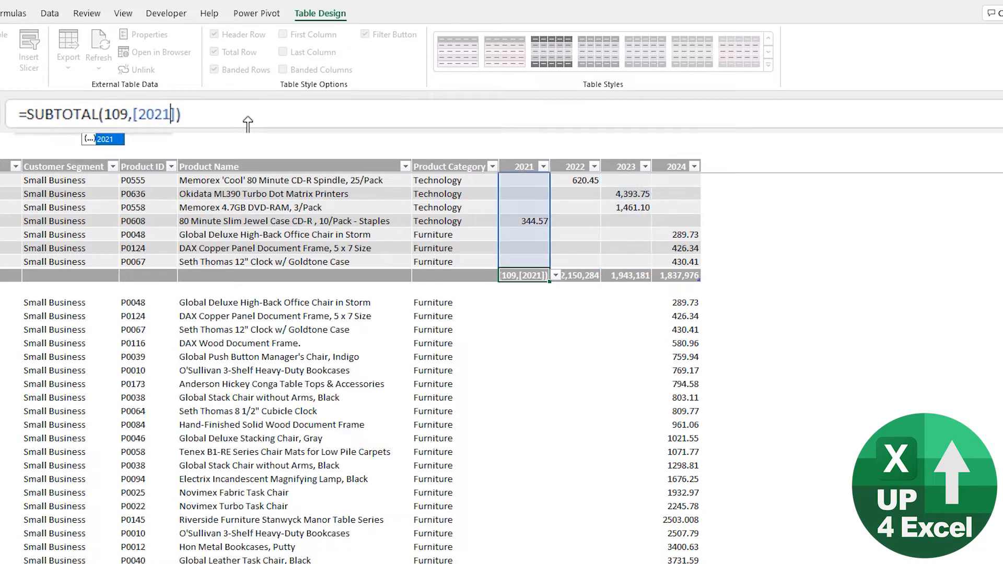
key(ctrl+Return)
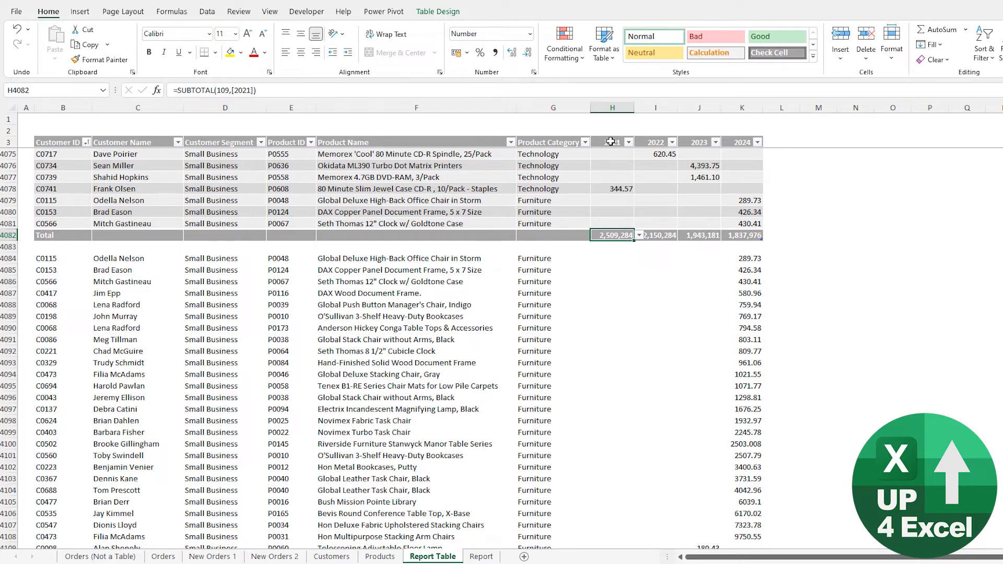
Step: Examine the hard-coded column reference in the 2021 total's SUBTOTAL formula
click(230, 87)
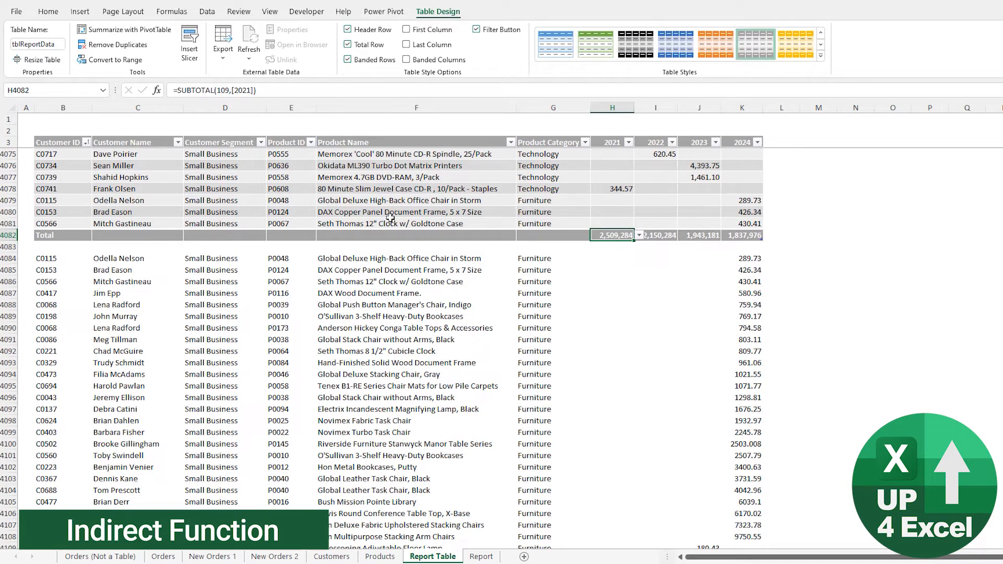
click(250, 99)
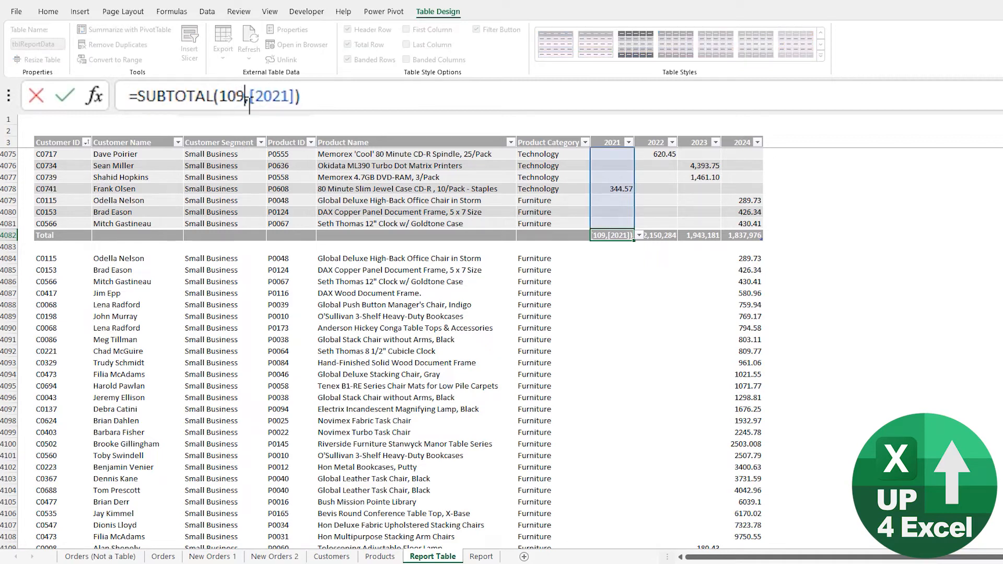
drag(250, 99, 298, 102)
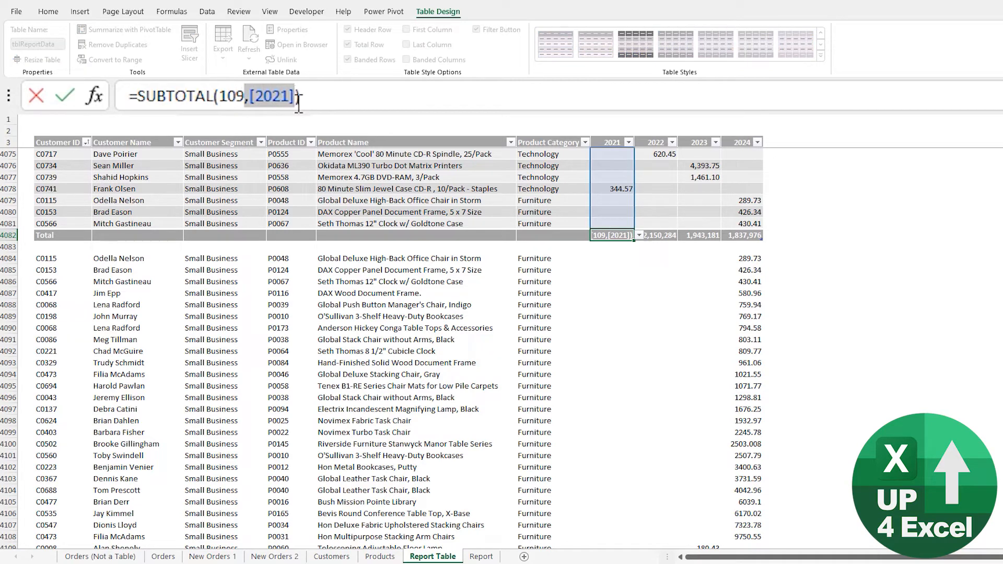
click(250, 96)
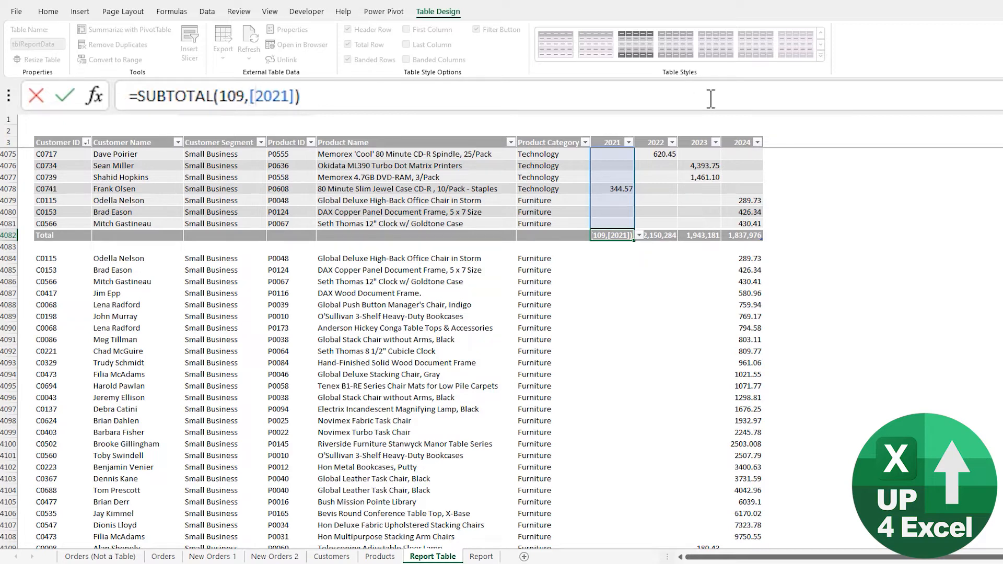
key(shift+Right)
key(shift+Right)
key(shift+Right)
key(shift+Right)
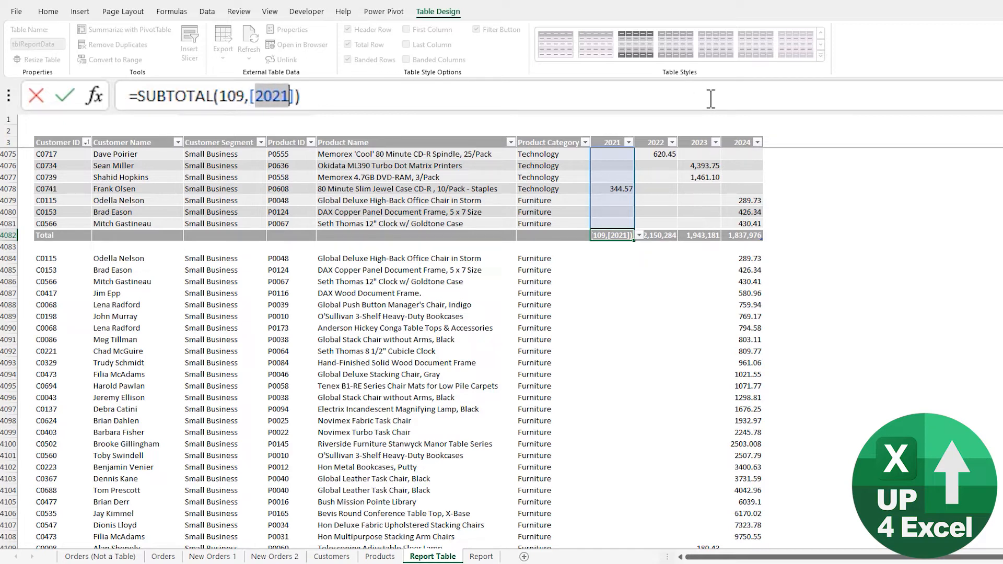
key(Tab)
key(Tab)
key(shift+Tab)
key(shift+Tab)
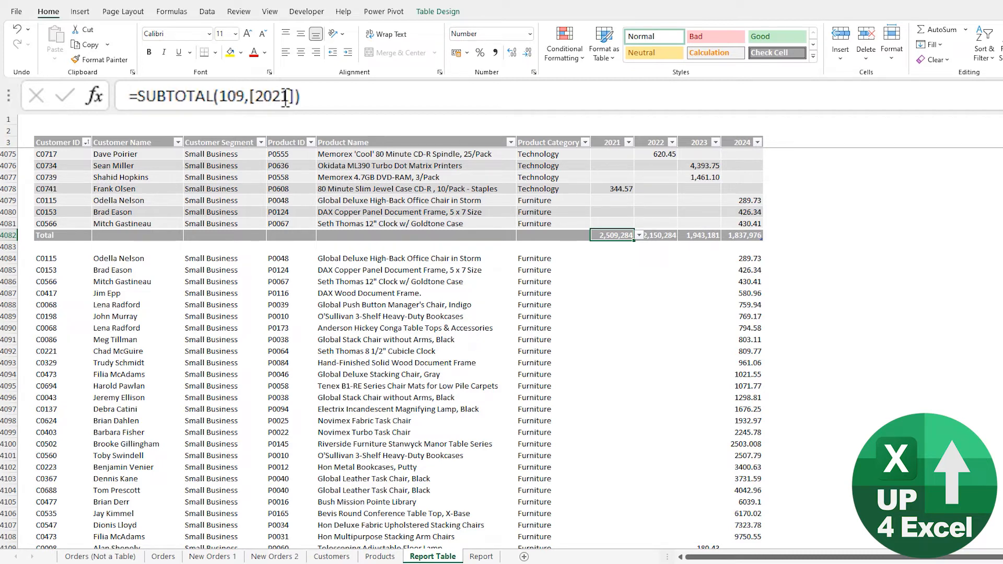
Step: Insert INDIRECT("tblReportData before the [2021] reference in the 2021 total's formula
mouse_move(287, 97)
mouse_down()
mouse_move(255, 97)
mouse_move(272, 98)
mouse_up()
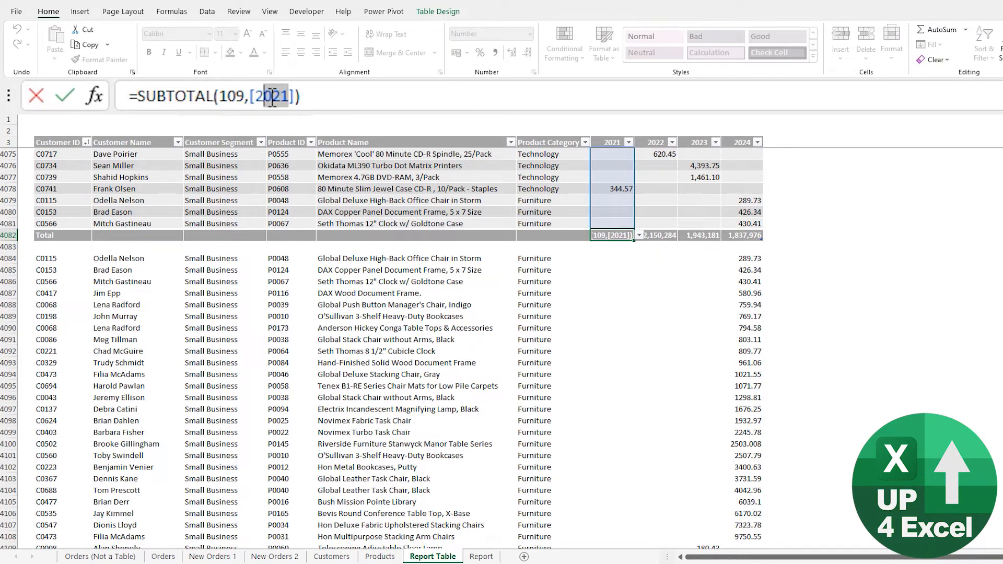
click(252, 100)
key(Left)
text(indirect)
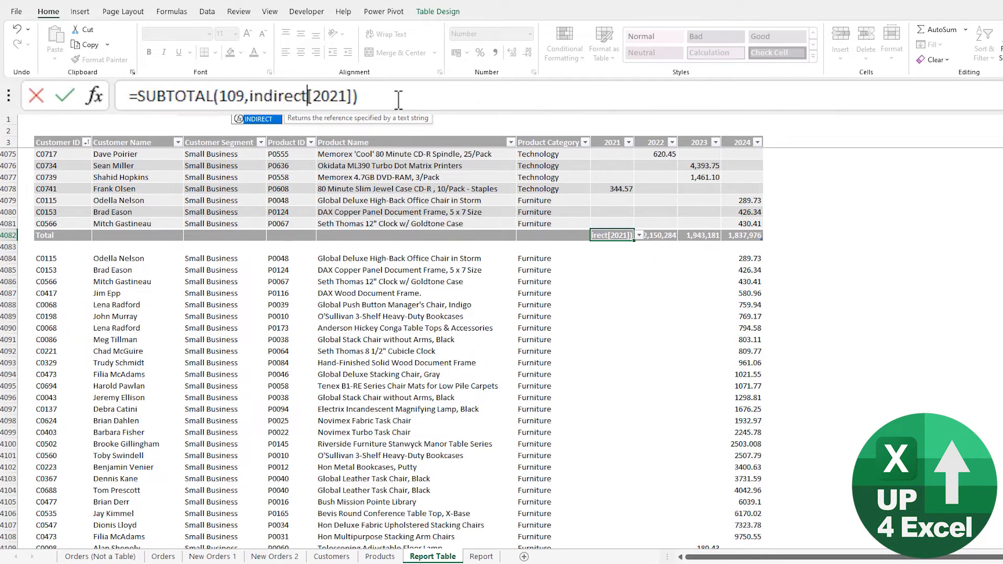
text(()
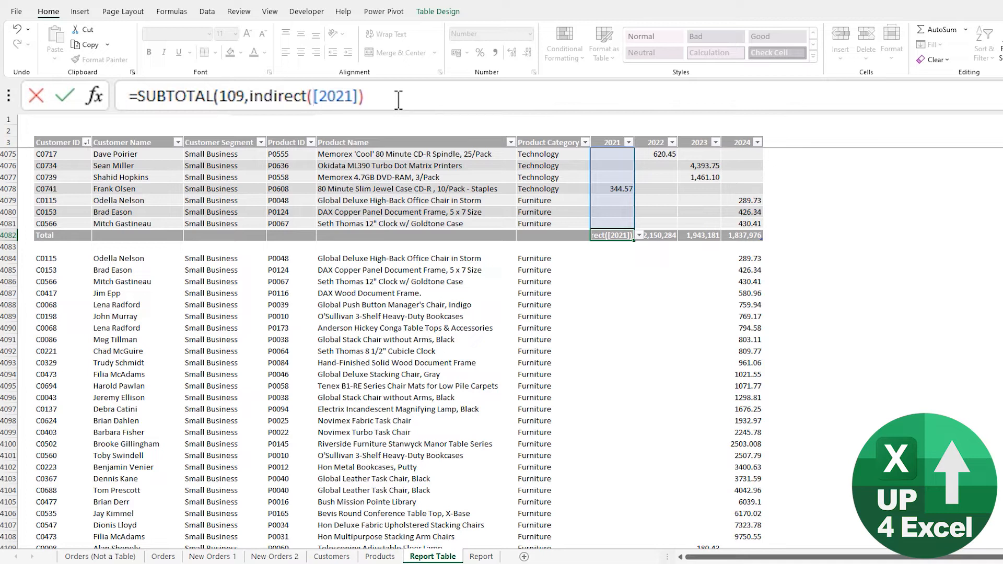
text(")
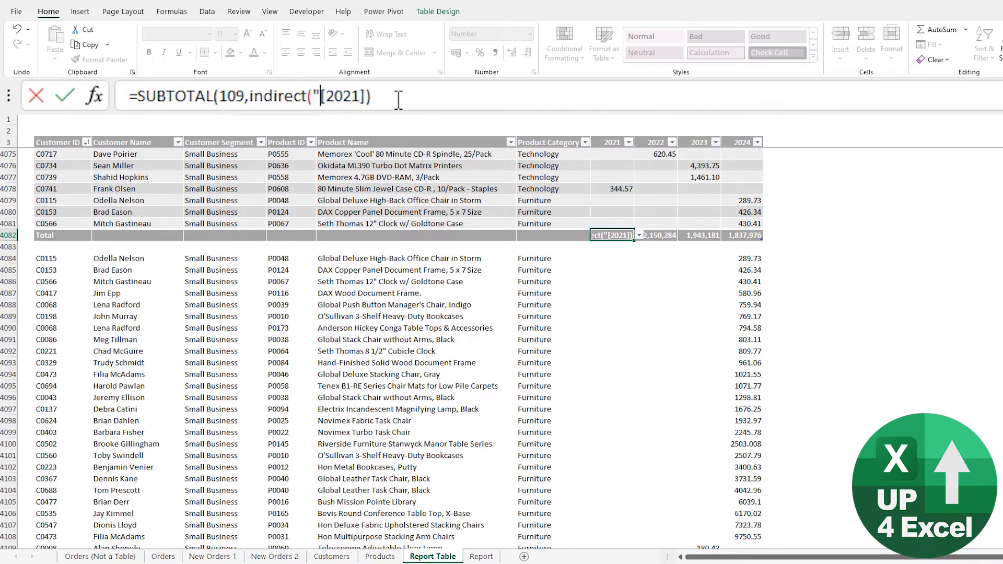
text(tbl)
click(438, 10)
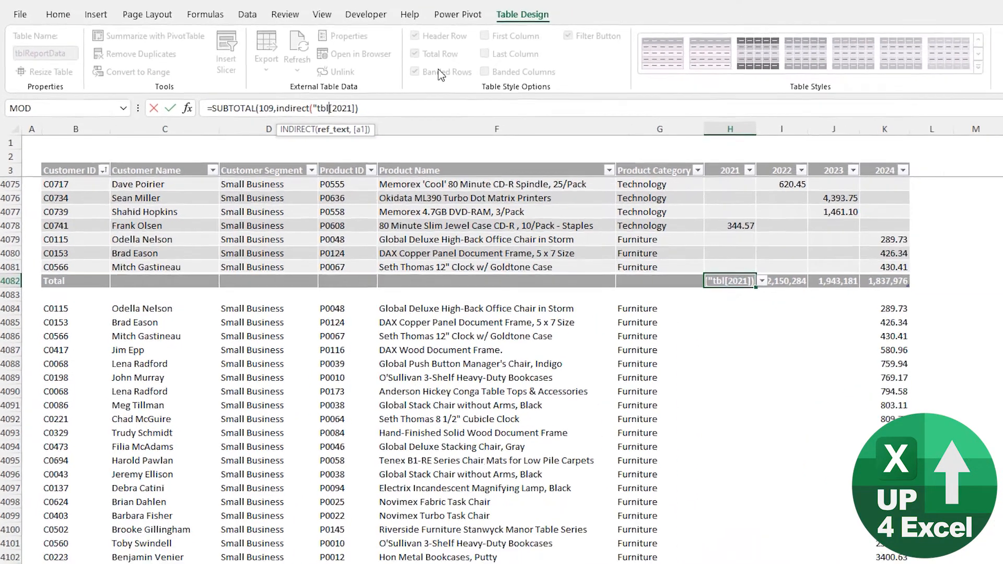
text(ReportData)
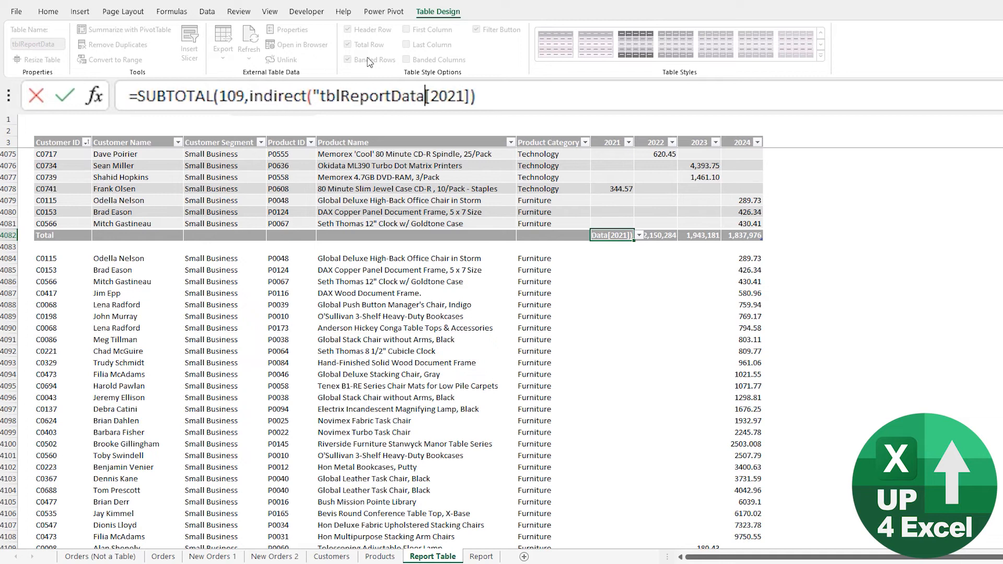
Step: Close the text string after the opening square bracket and replace the literal 2021 with &H3& to reference the column header
key(Right)
text(")
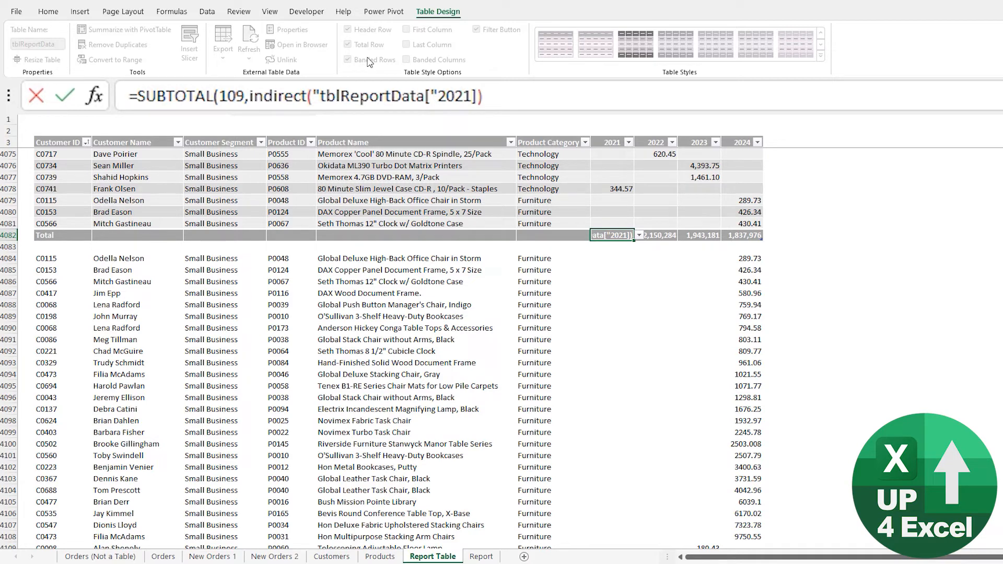
text(&)
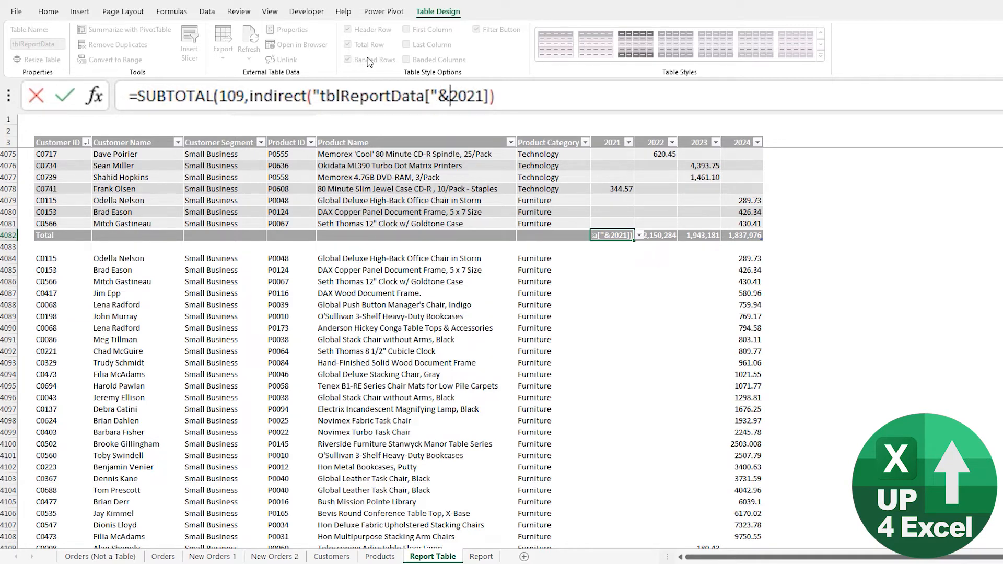
text(H3)
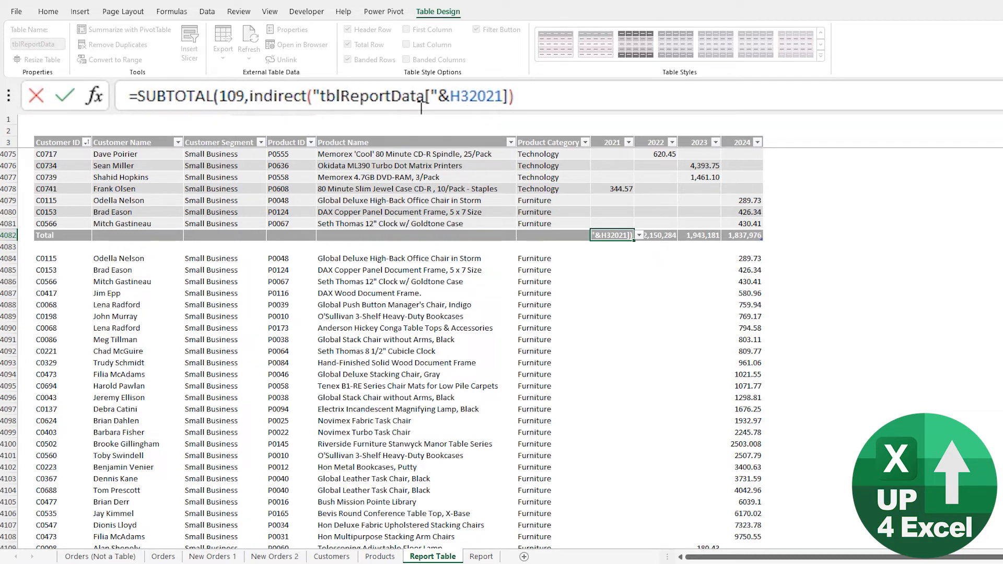
text(&)
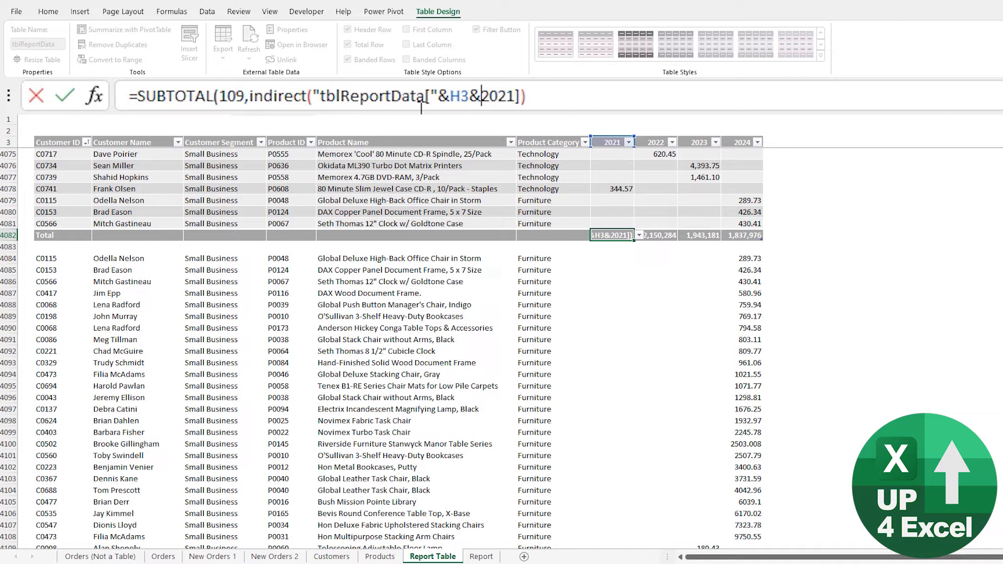
key(Delete)
key(Delete)
key(Delete)
key(Delete)
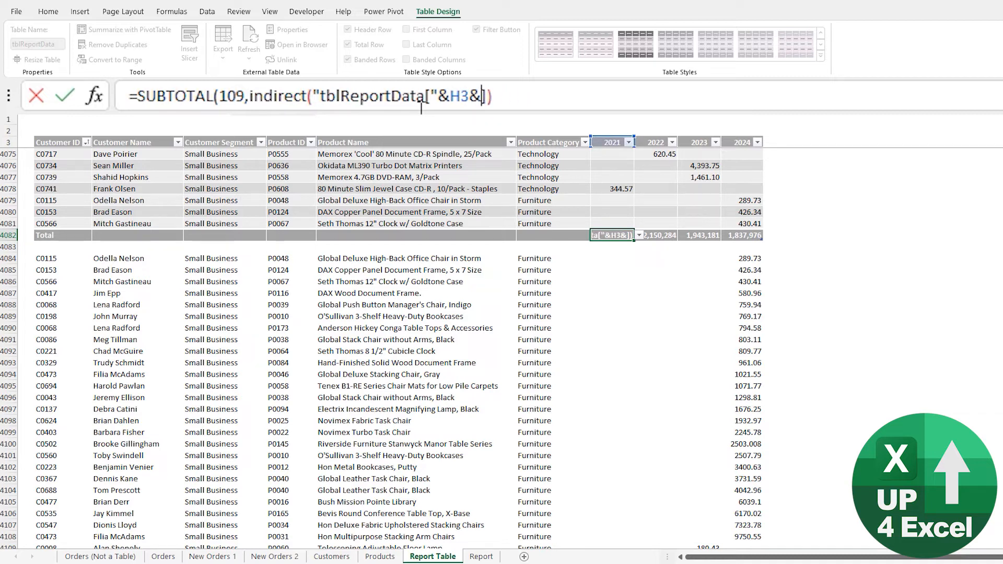
Step: Enclose the closing square bracket in quotes and complete the formula as =SUBTOTAL(109,INDIRECT("tblReportData["&H3&"]"))
text(")
key(Right)
text(")
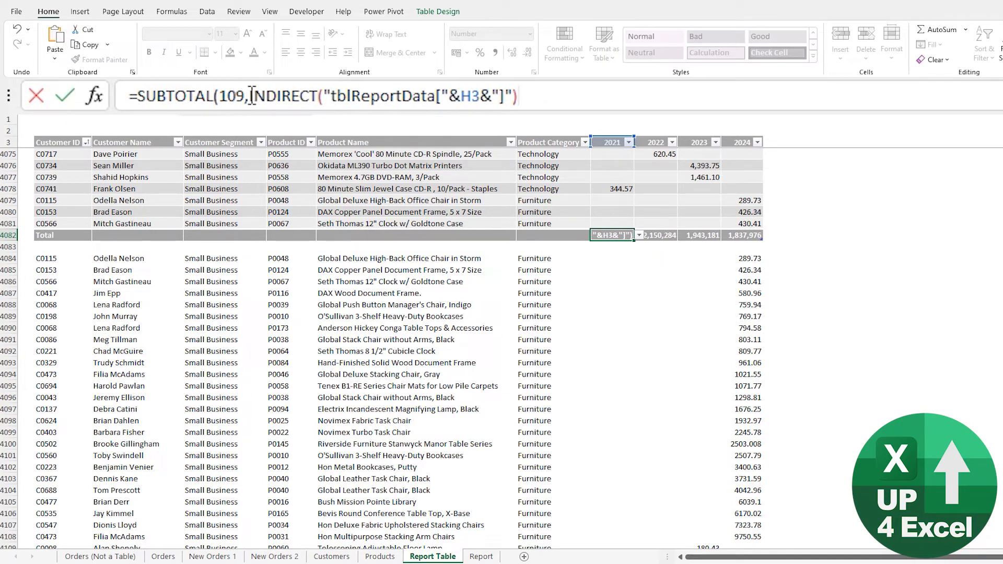
drag(249, 96, 523, 99)
click(524, 99)
text())
key(Return)
key(Up)
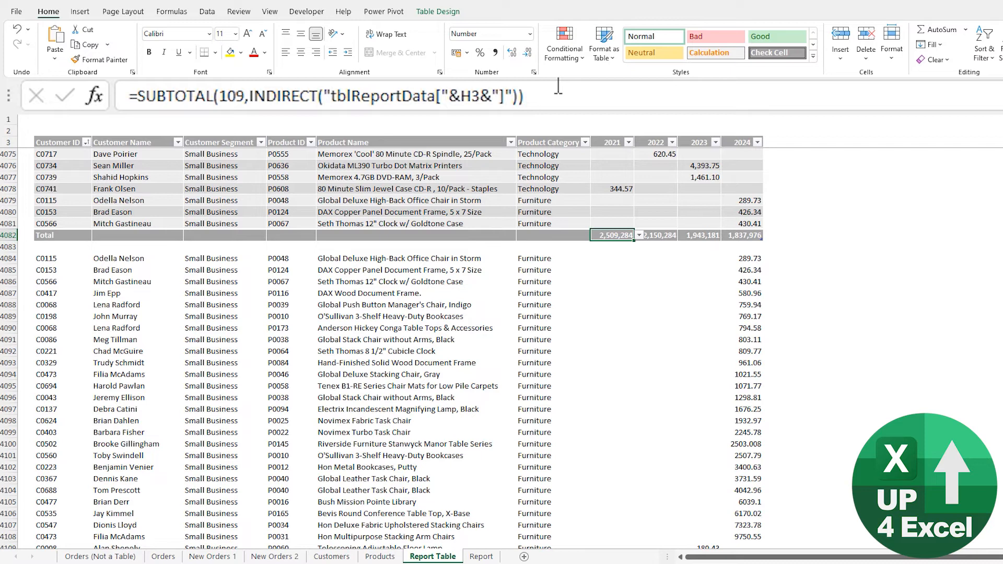
Step: Check the header reference in the 2021 total's INDIRECT formula and copy the formula to the 2022, 2023 and 2024 totals
key(F2)
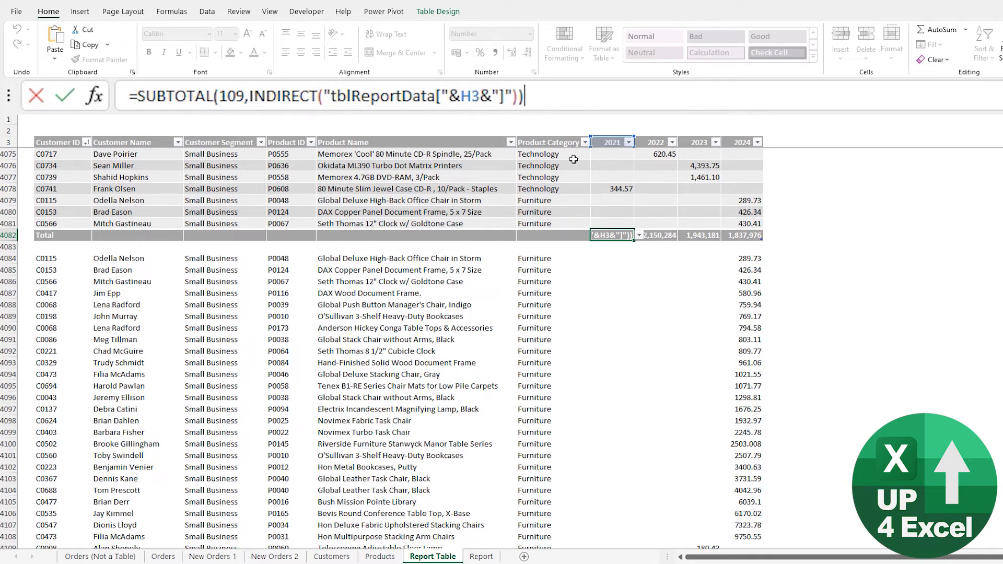
key(Escape)
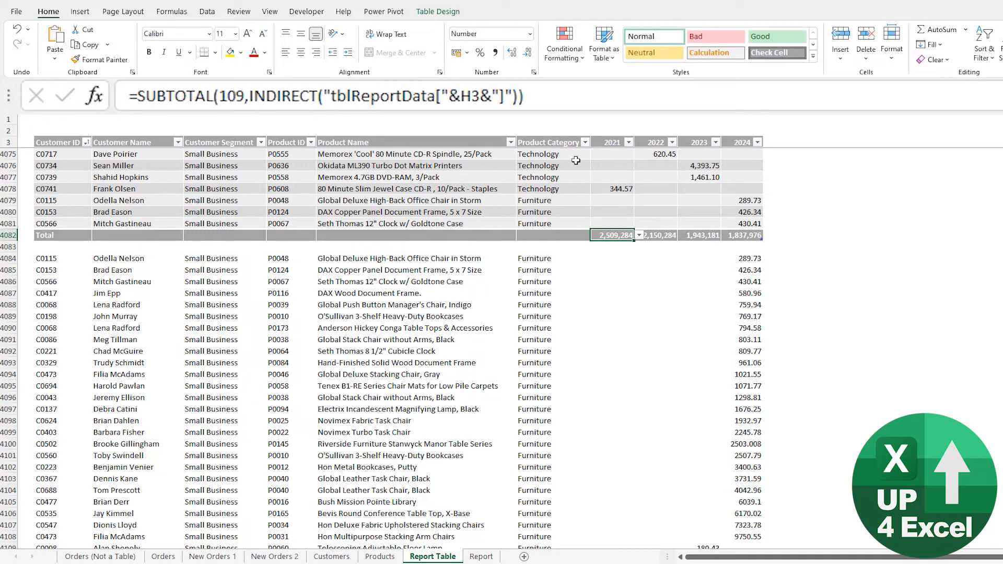
key(ctrl+c)
key(Right)
key(ctrl+v)
key(Right)
key(ctrl+v)
key(Right)
key(ctrl+v)
Step: Review the header reference used by each year's total formula from 2021 to 2024
key(Left)
key(Left)
key(Left)
key(Right)
key(Right)
key(Right)
key(Left)
key(Left)
key(Left)
key(Right)
key(Right)
key(Right)
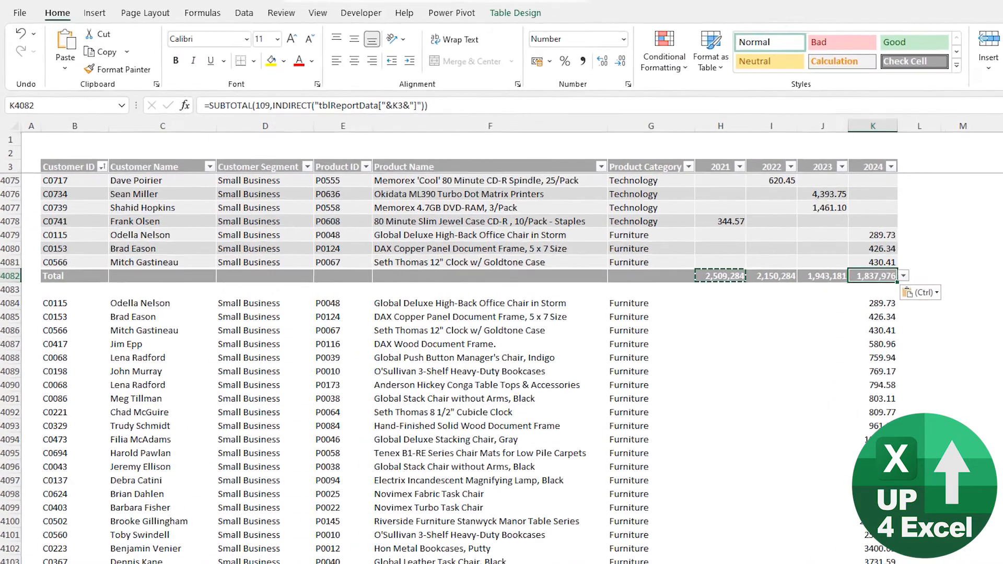
Step: Turn the table's total row off and back on, and check the 2022 and 2021 total formulas
click(438, 11)
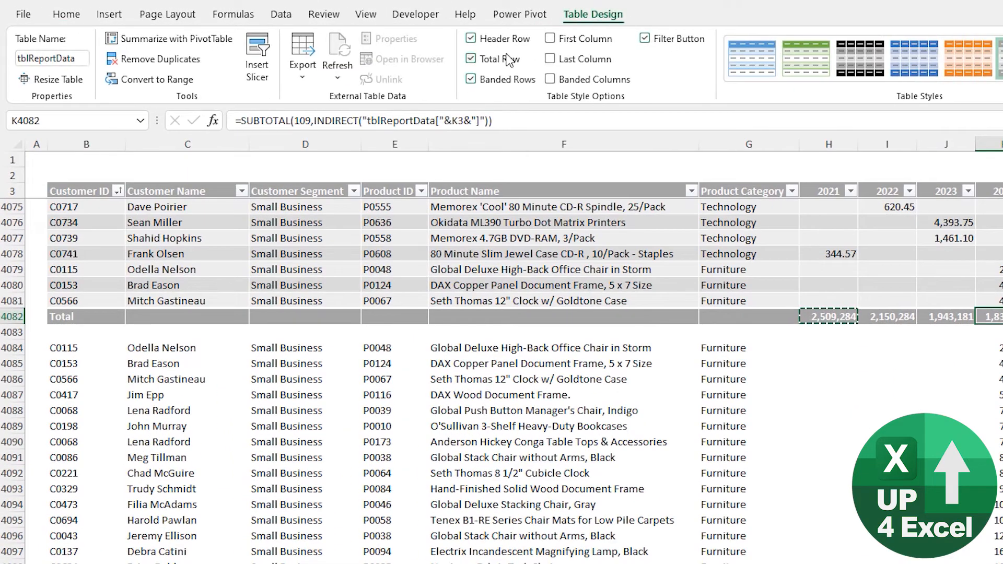
click(502, 59)
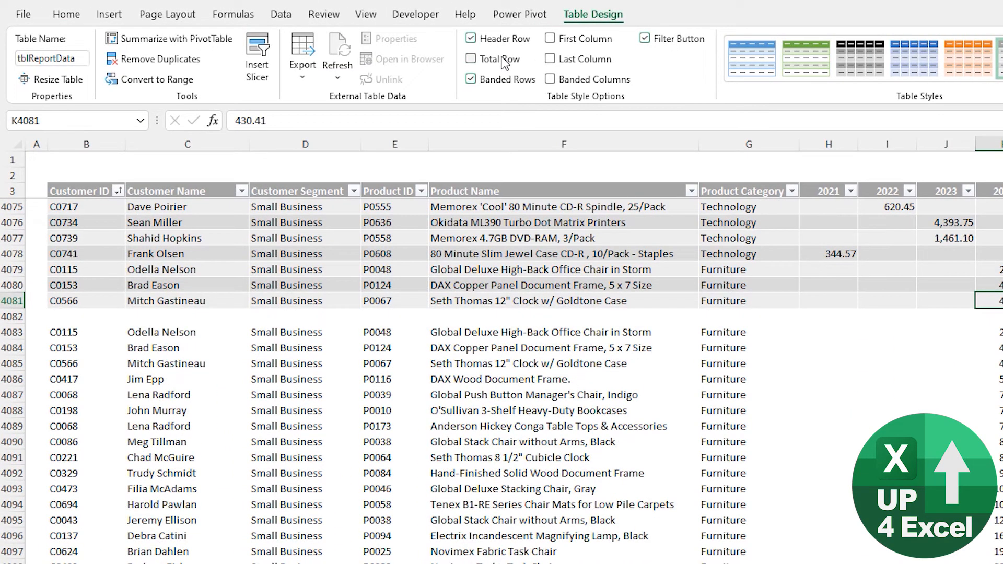
click(503, 60)
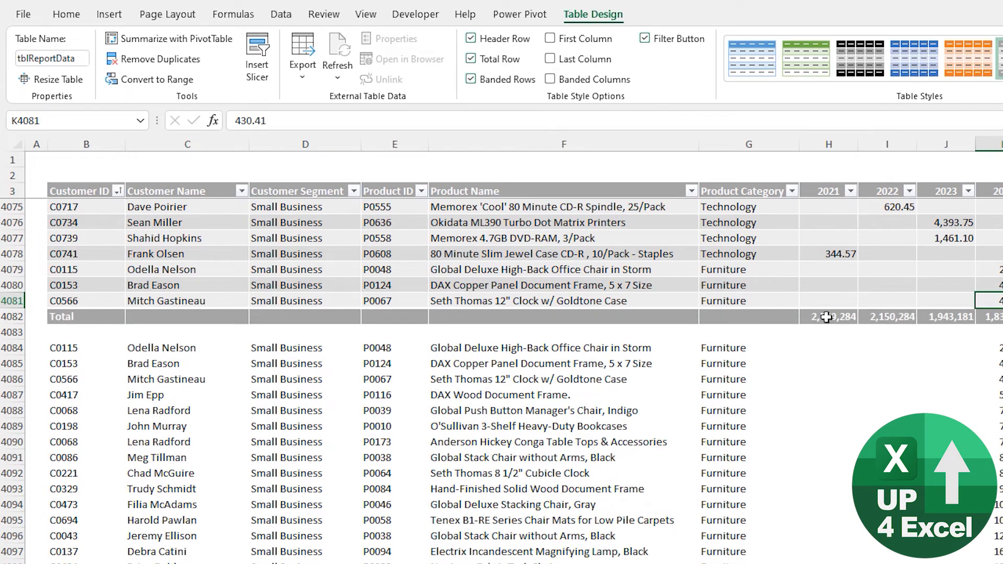
click(880, 317)
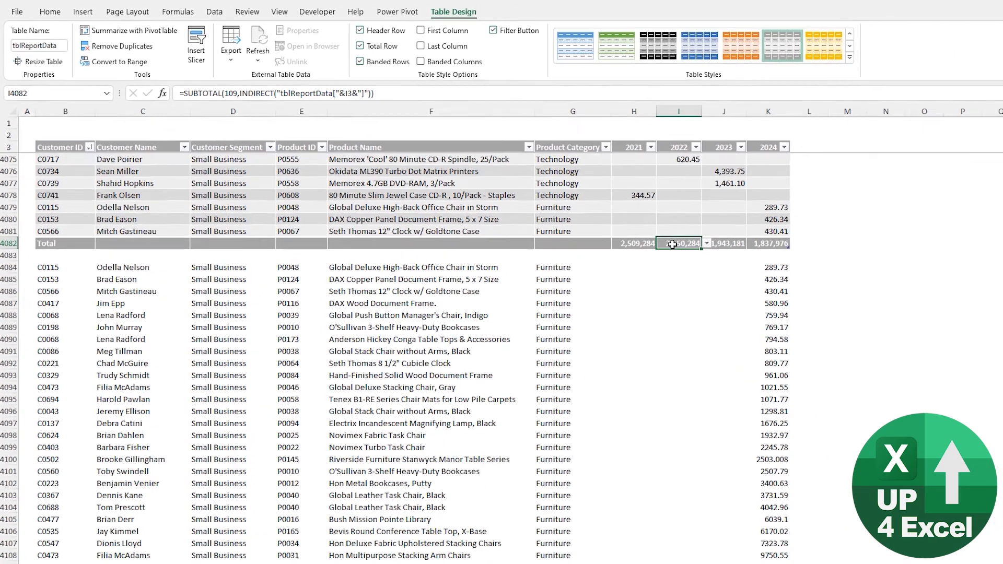
click(641, 244)
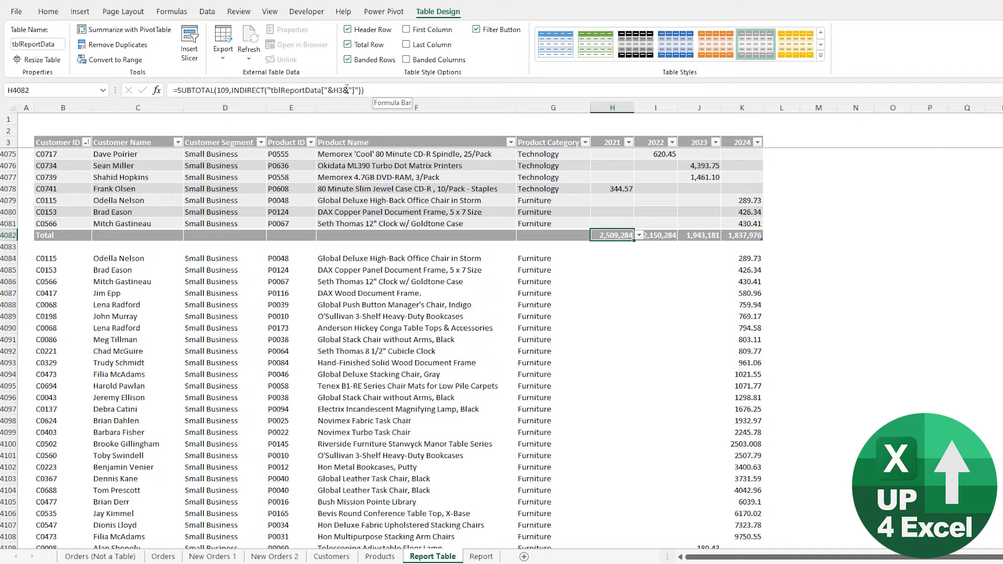
Step: Hide and restore the table's total row once more and return to the 2021 total
click(369, 46)
click(371, 47)
key(Down)
Step: Remove the 109 argument from the 2021 total's SUBTOTAL formula and re-enter the opening parenthesis to bring up the function list
click(225, 91)
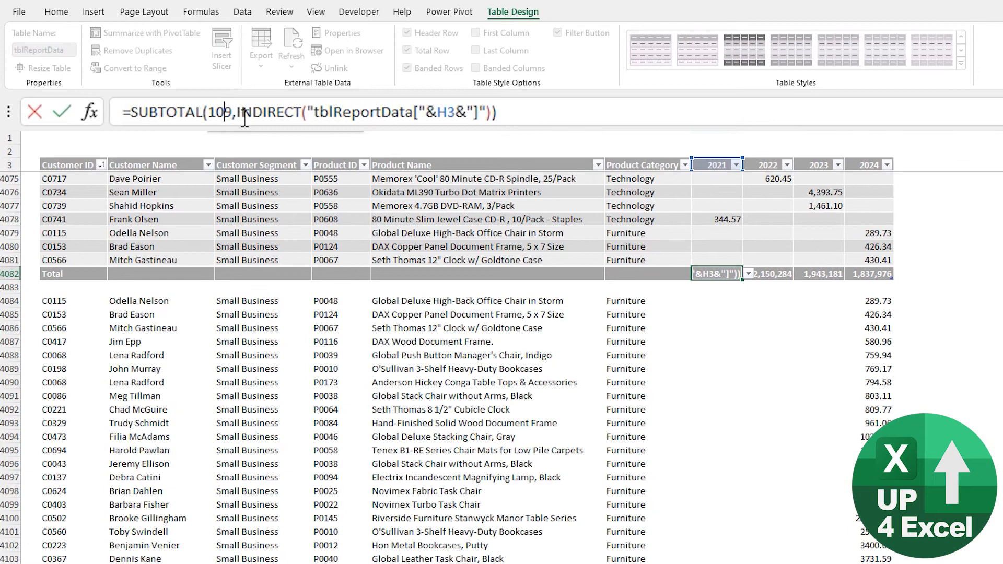
mouse_move(232, 112)
mouse_down()
mouse_move(211, 112)
mouse_move(231, 112)
mouse_up()
key(ctrl+shift+Left)
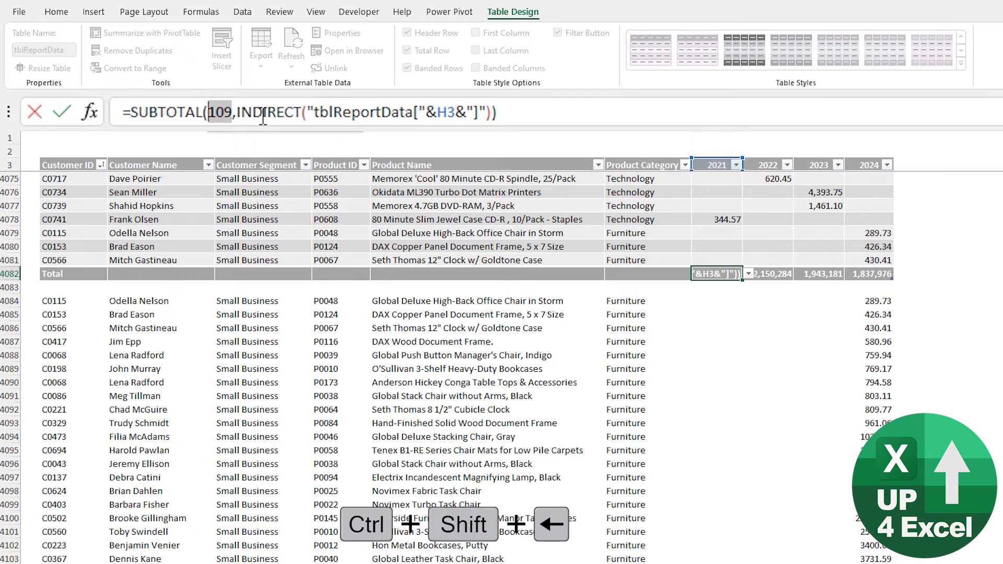
key(BackSpace)
key(BackSpace)
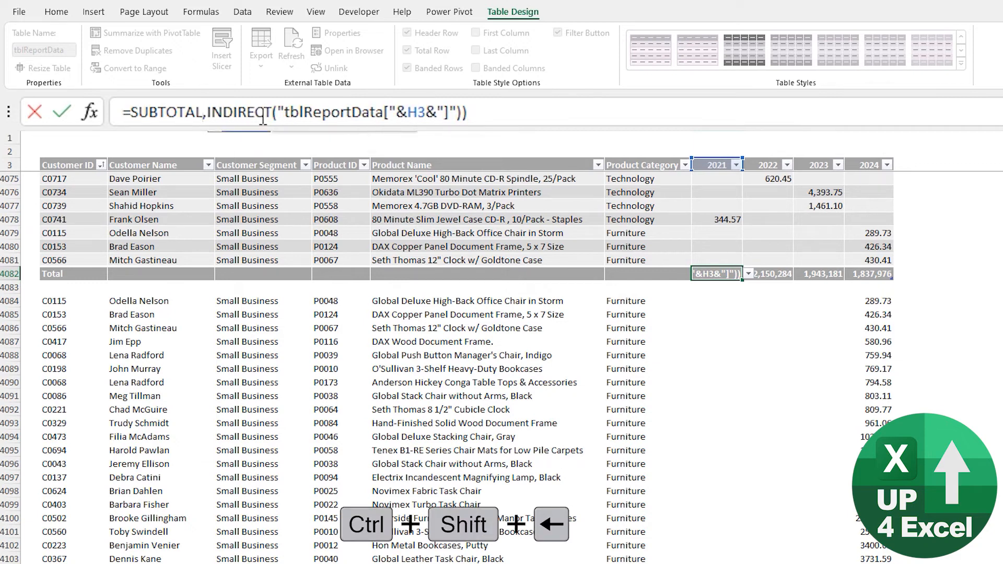
text(()
Step: Examine the SUBTOTAL function options, comparing the single- and double-digit codes with their 101 to 109 counterparts
key(Down)
key(Down)
key(Down)
key(Down)
key(Down)
key(Down)
key(Down)
key(Down)
key(Down)
key(Down)
key(Down)
key(Down)
key(Down)
key(Down)
key(Up)
key(Up)
key(Up)
key(Down)
key(Down)
key(Down)
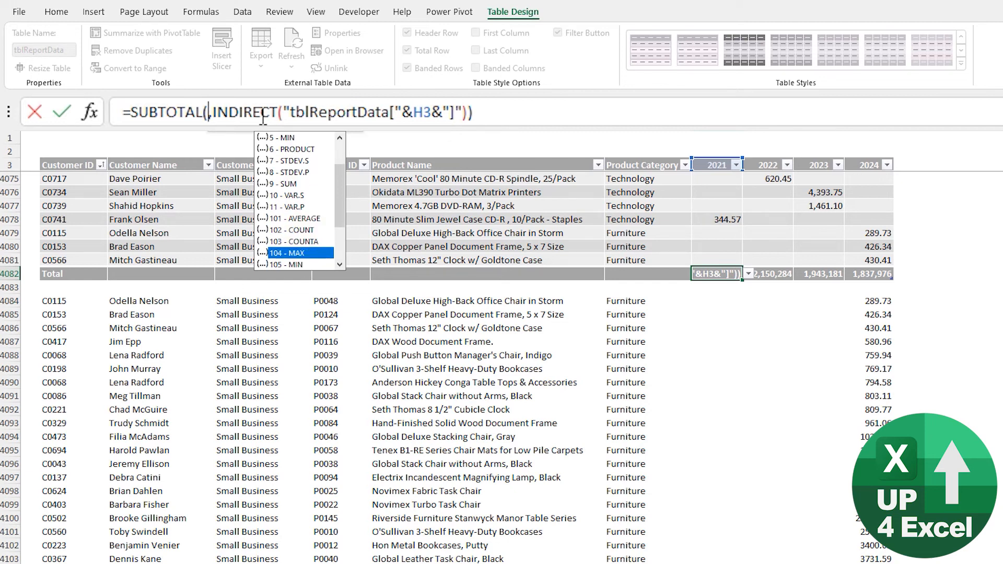
key(Down)
key(Down)
key(Down)
key(Down)
key(Down)
key(Up)
key(Up)
key(Up)
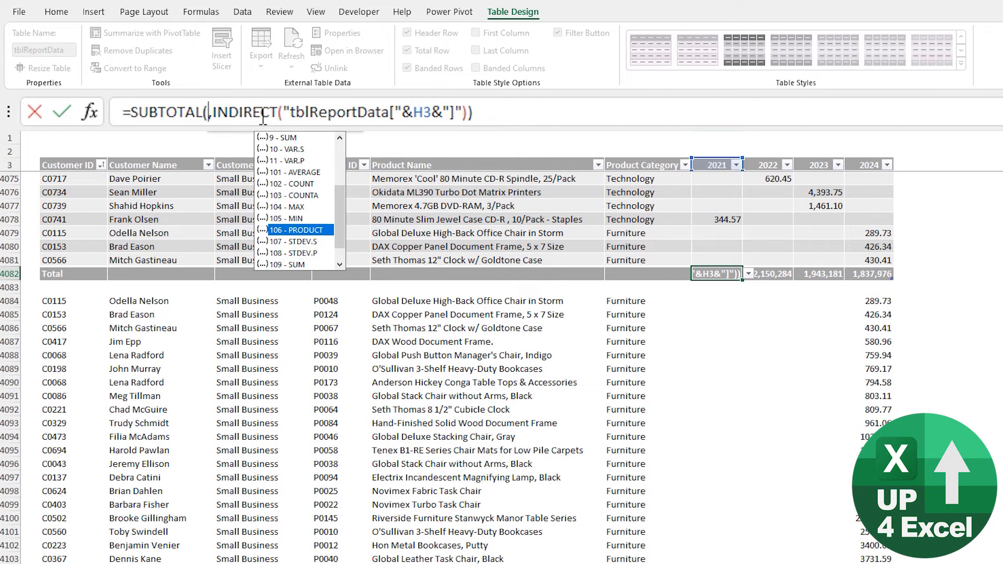
key(Up)
key(Up)
key(Up)
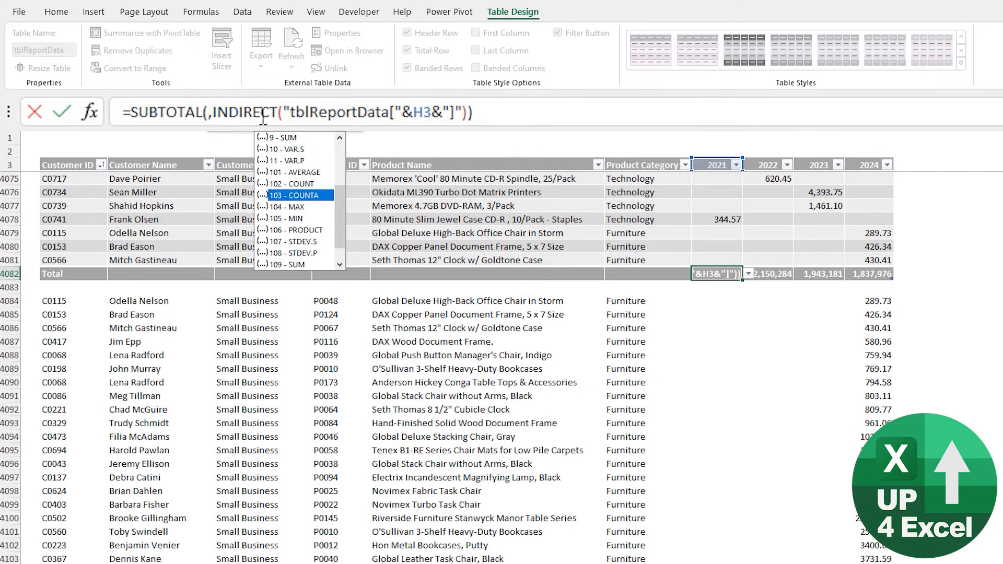
key(Up)
key(Up)
key(Up)
key(Up)
key(Up)
key(Down)
key(Down)
key(Down)
key(Down)
key(Down)
key(Down)
key(Down)
key(Down)
key(Down)
key(Down)
key(Down)
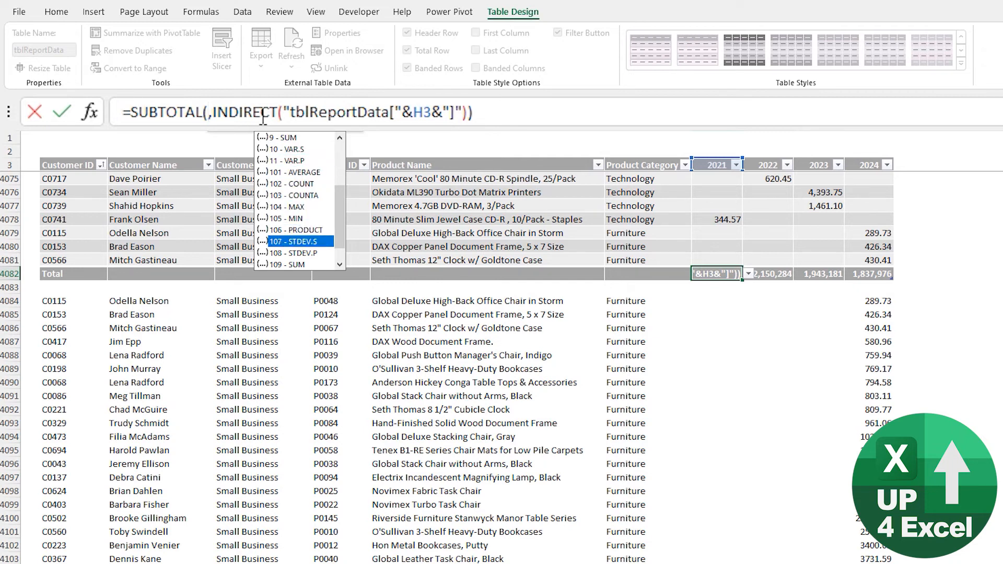
key(Up)
key(Up)
key(Up)
key(Up)
key(Up)
key(Up)
key(Up)
key(Up)
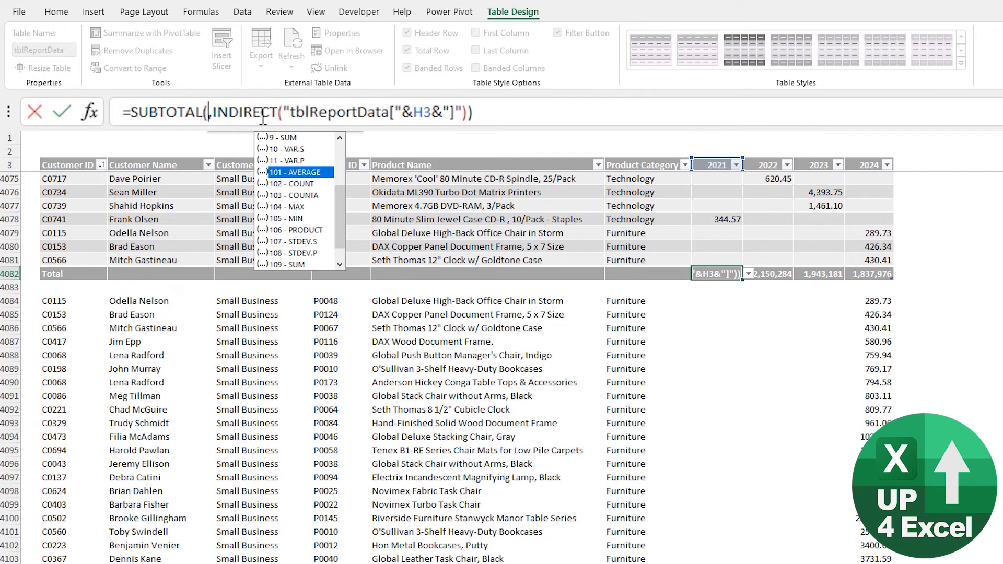
key(Down)
key(Down)
key(Down)
key(Down)
key(Down)
key(Down)
key(Down)
key(Down)
key(Down)
key(Down)
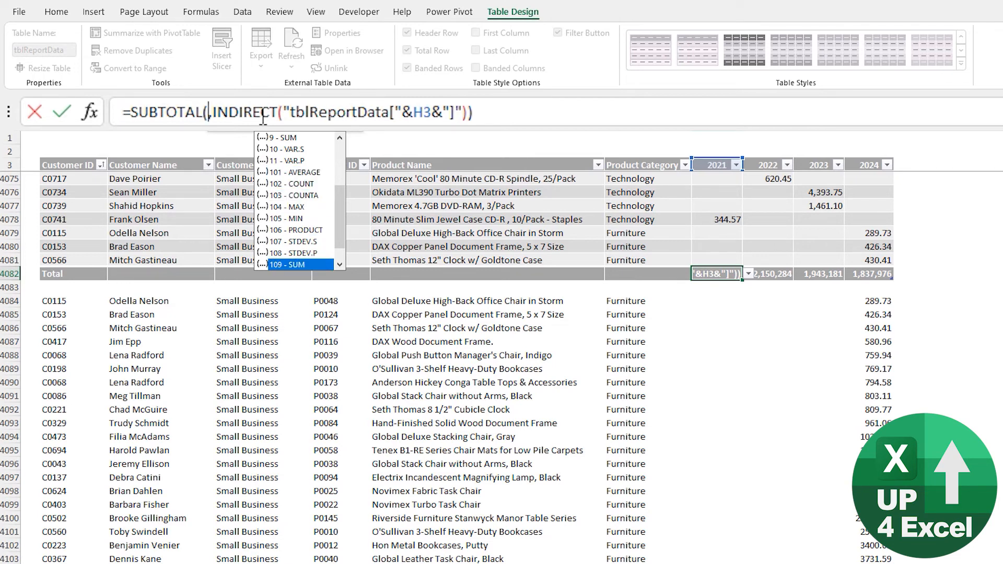
Step: Compare the 9 - SUM option with 109 - SUM, and leave the formula edit for the cell below the 2021 total
key(Up)
key(Up)
key(Up)
key(Up)
key(Up)
key(Up)
key(Up)
key(Up)
key(Up)
key(Up)
key(Up)
key(Up)
key(Up)
key(Up)
key(Up)
key(Up)
key(Up)
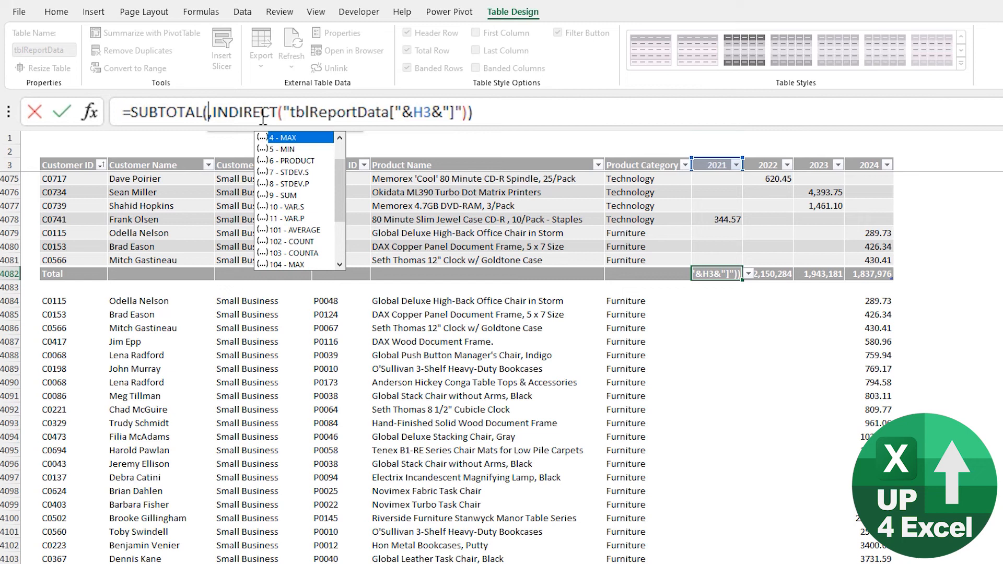
key(Down)
key(Down)
key(Down)
key(Down)
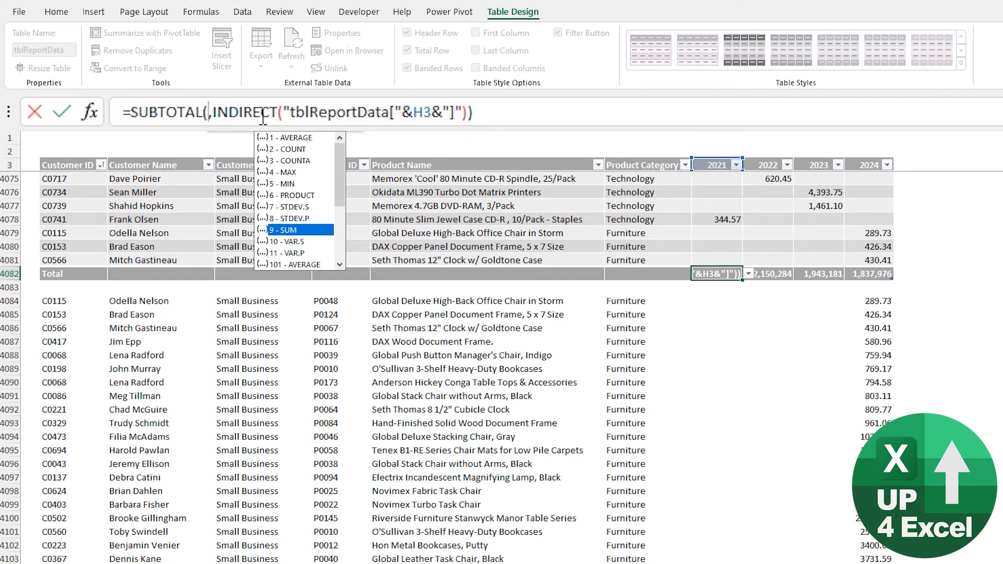
key(Down)
key(Down)
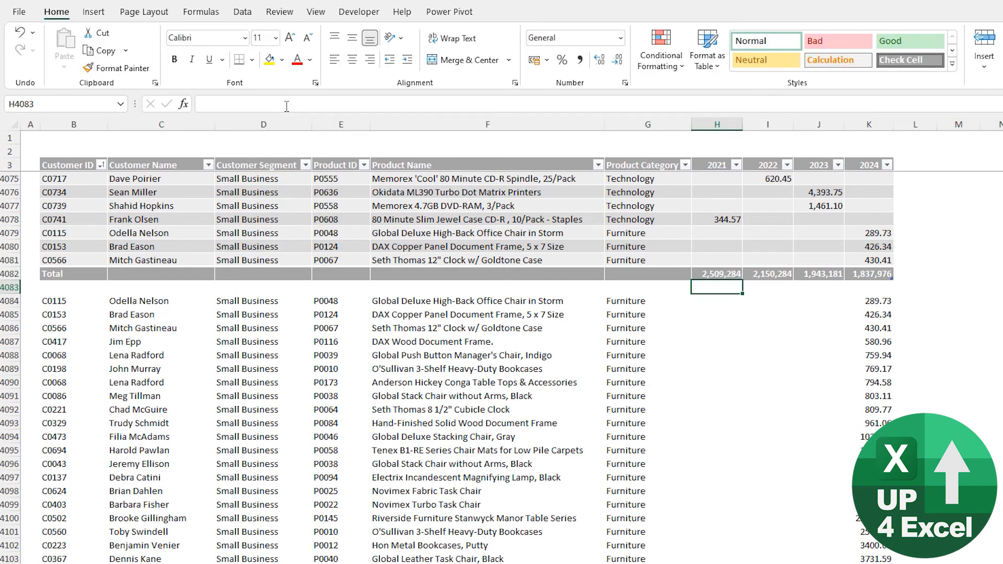